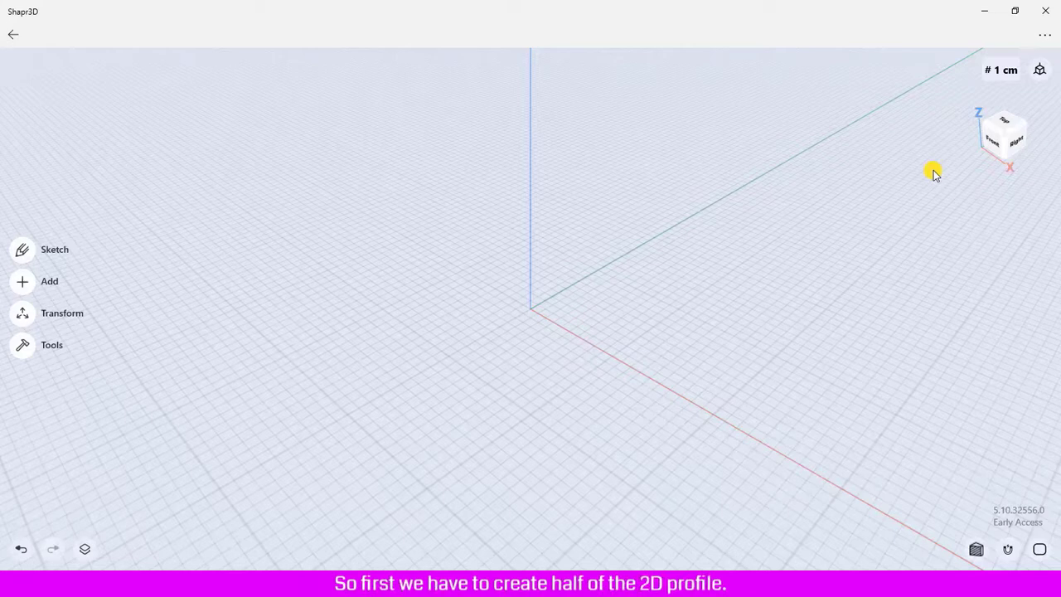
# - In front view, draw a closed profile from the origin: vertical side, top, slanted wall, bottom
pyautogui.click(995, 146)
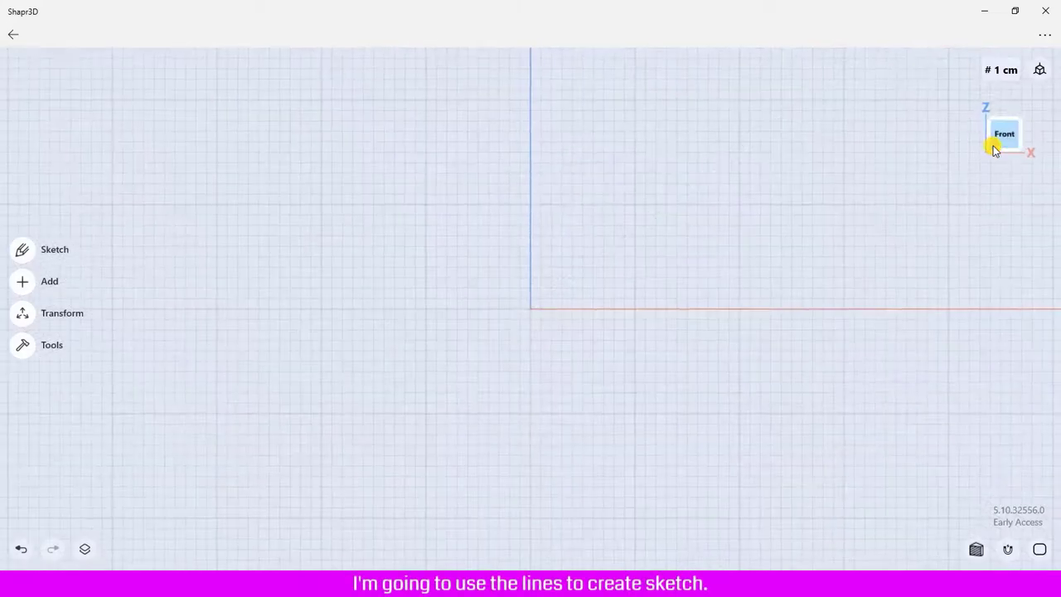
pyautogui.moveTo(652, 180); pyautogui.dragTo(639, 317, button='middle')
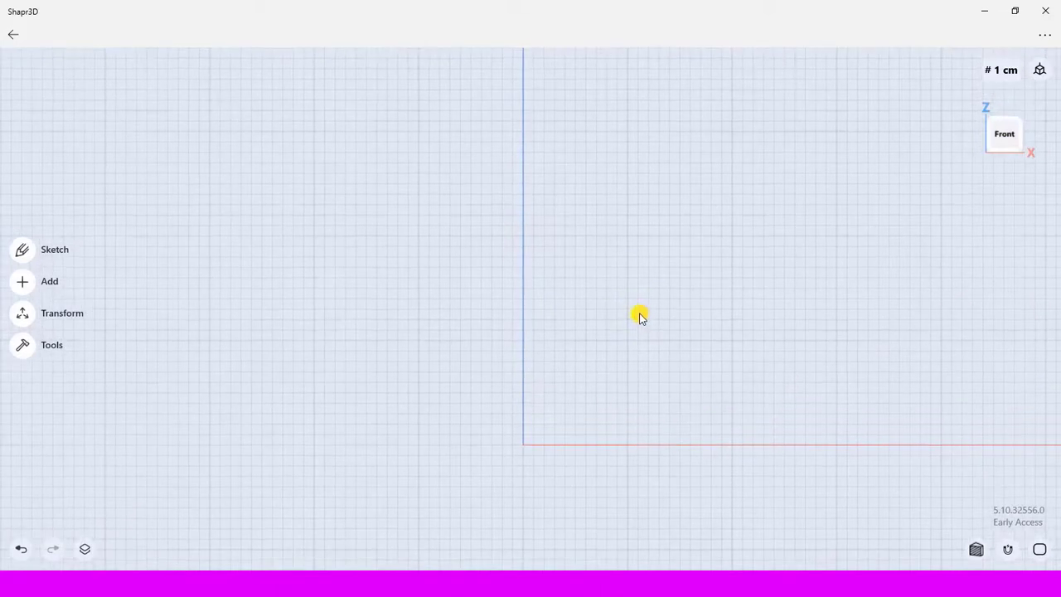
pyautogui.click(22, 249)
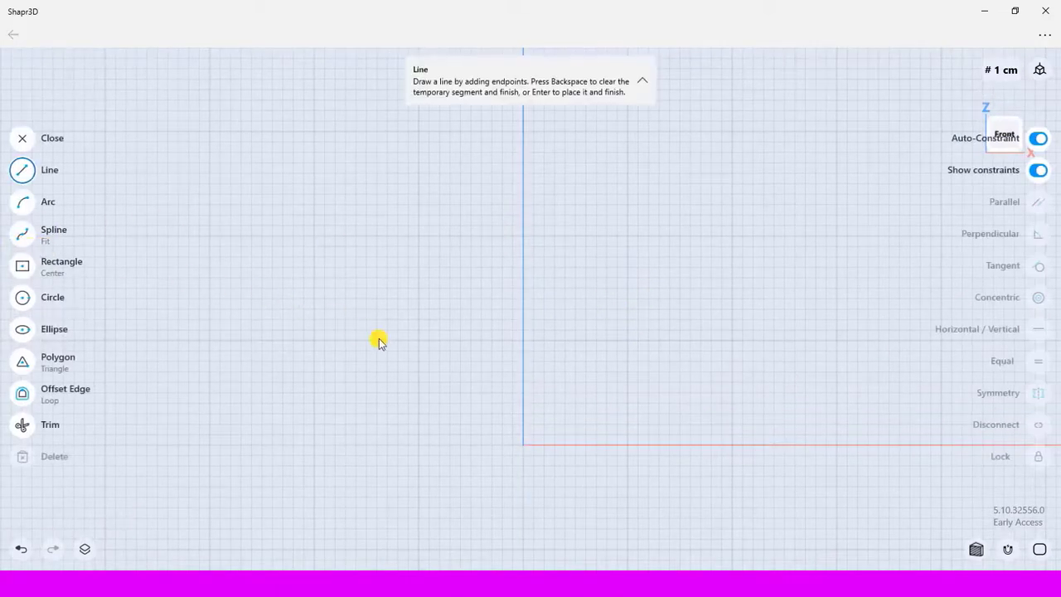
pyautogui.click(522, 445)
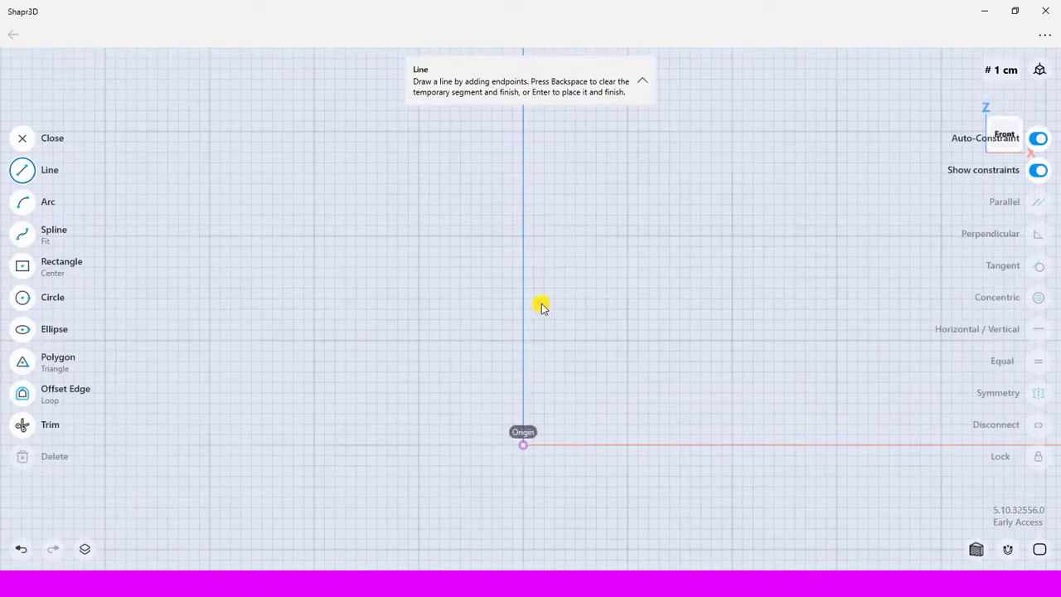
pyautogui.click(521, 154)
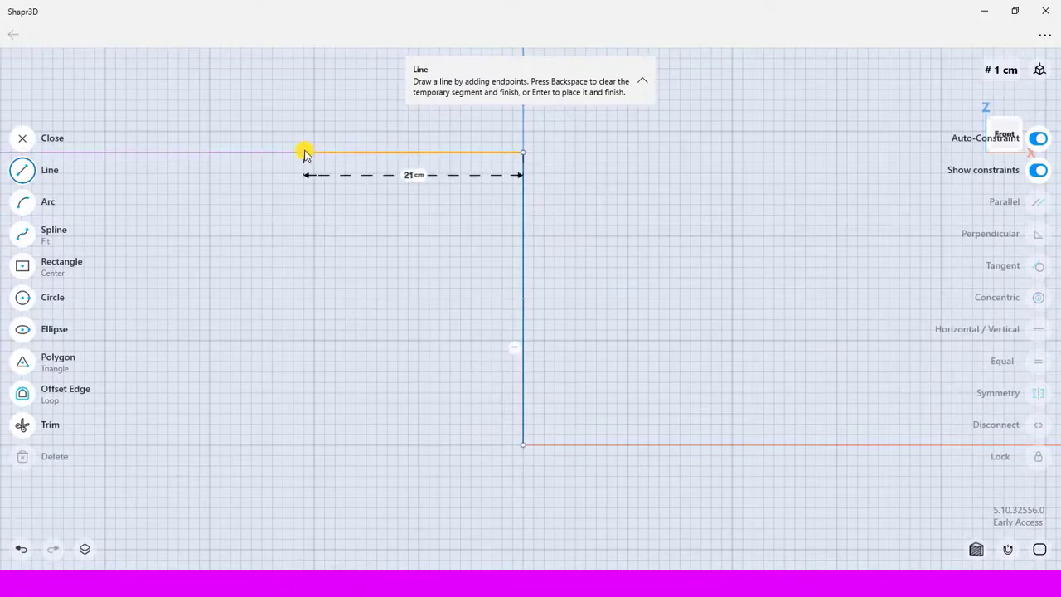
pyautogui.click(305, 152)
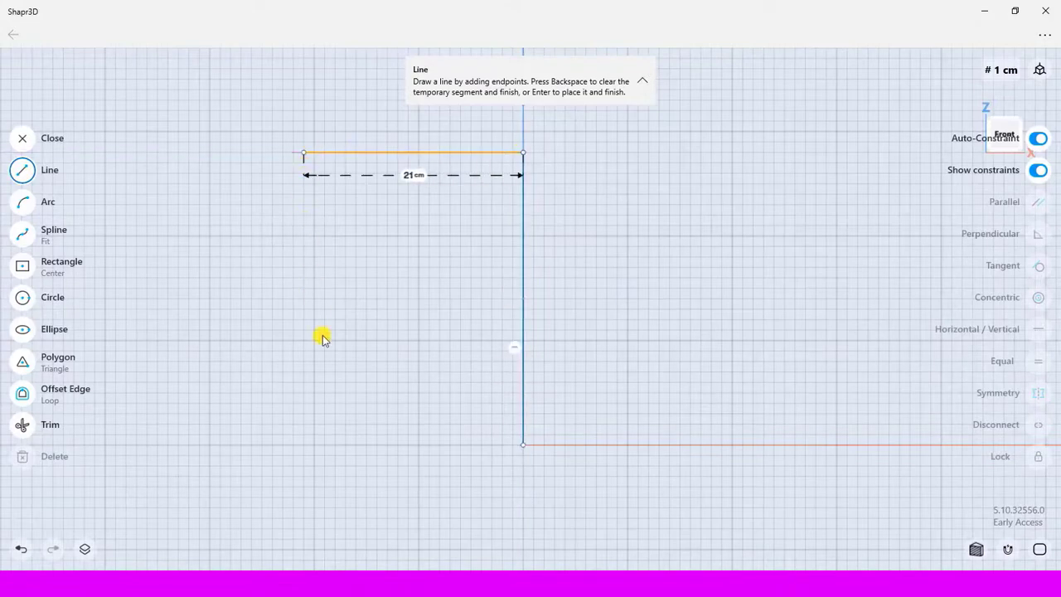
pyautogui.click(334, 444)
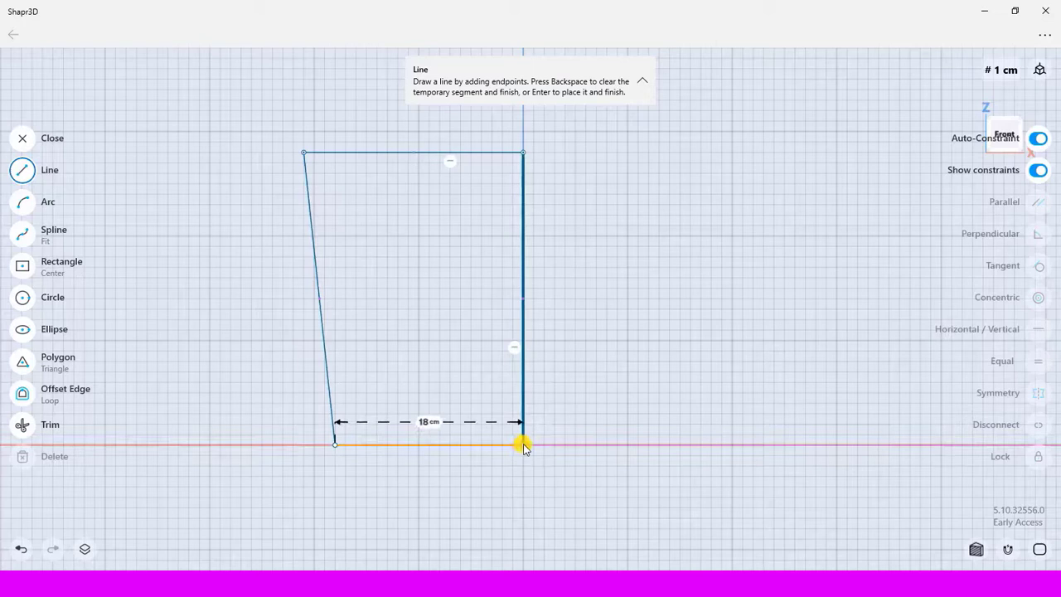
pyautogui.click(505, 412)
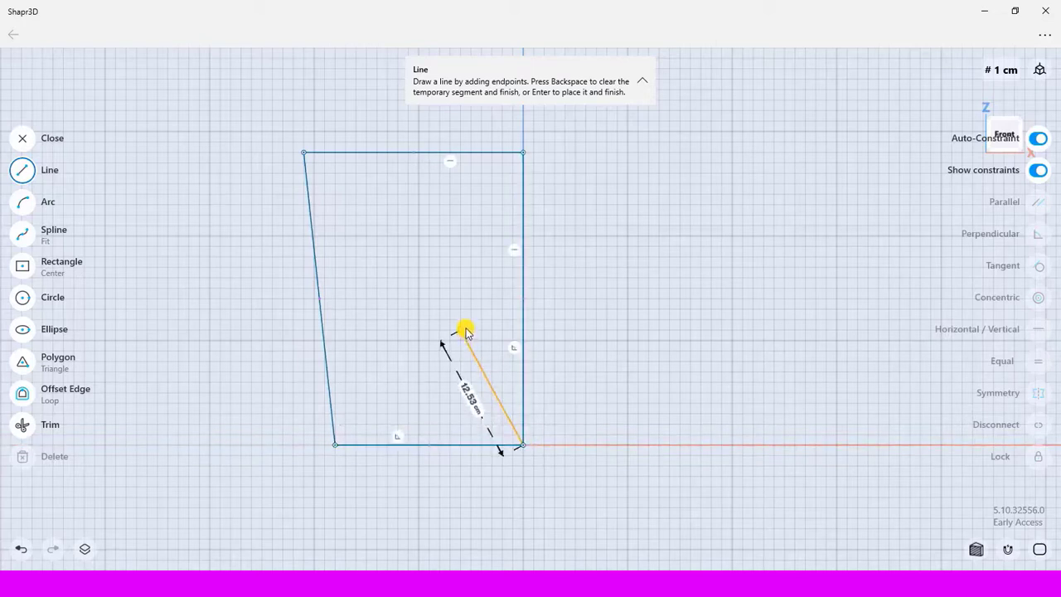
pyautogui.press('BackSpace')
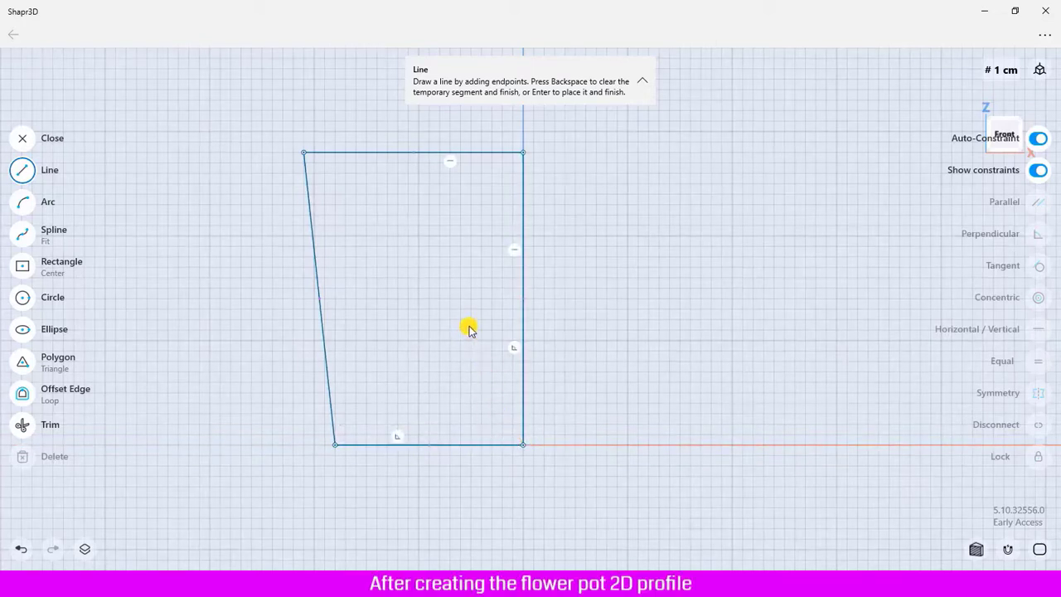
pyautogui.press('Escape')
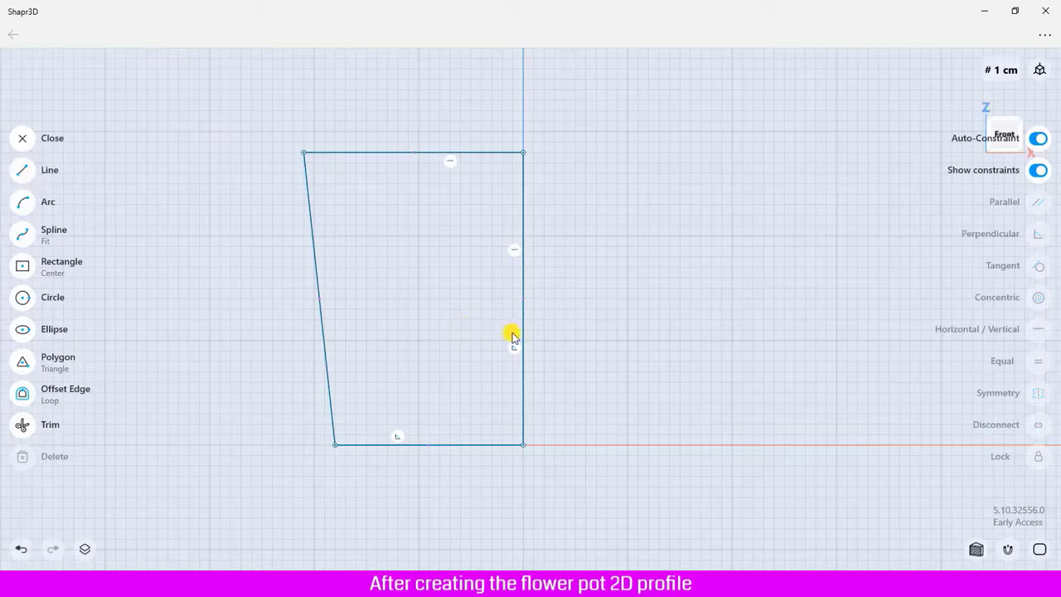
# - Dimension the profile: 10 cm vertical side, 5 cm bottom edge, 7 cm top edge
pyautogui.click(521, 329)
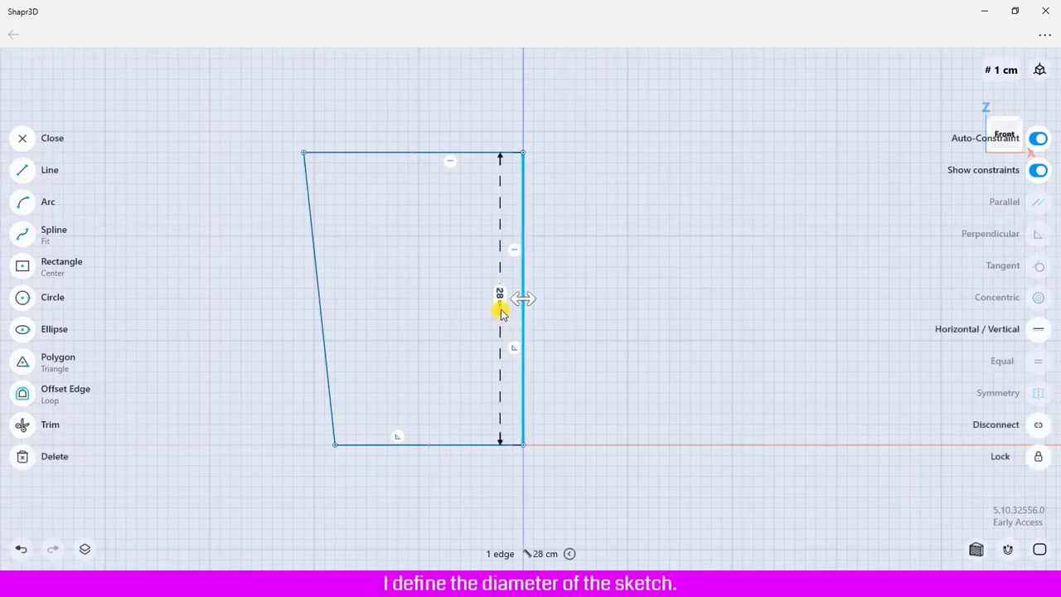
pyautogui.click(500, 308)
pyautogui.click(442, 368)
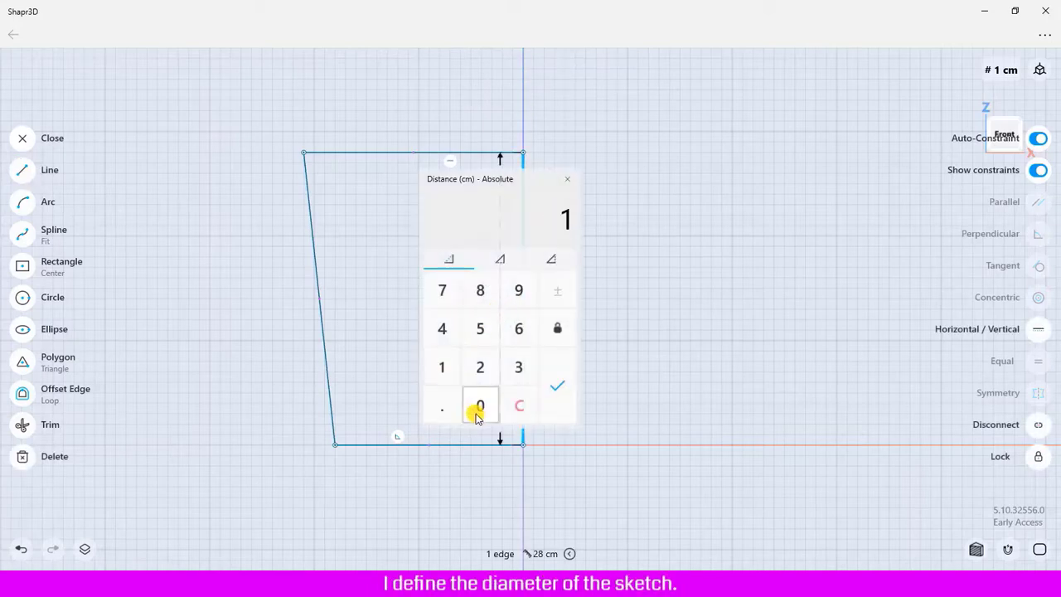
pyautogui.click(479, 412)
pyautogui.click(556, 385)
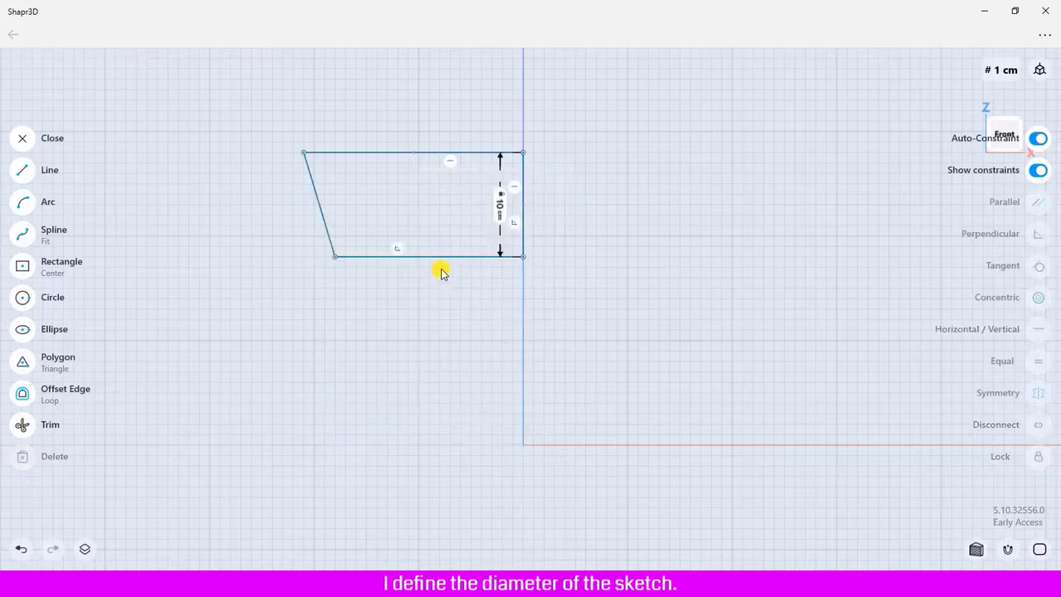
pyautogui.click(442, 257)
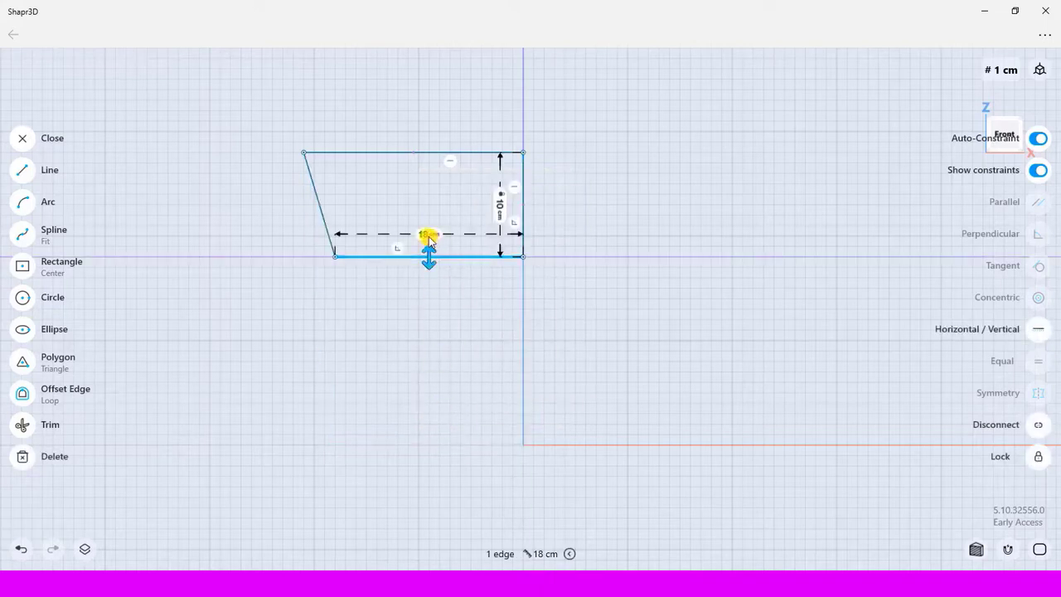
pyautogui.click(428, 235)
pyautogui.click(408, 262)
pyautogui.click(485, 319)
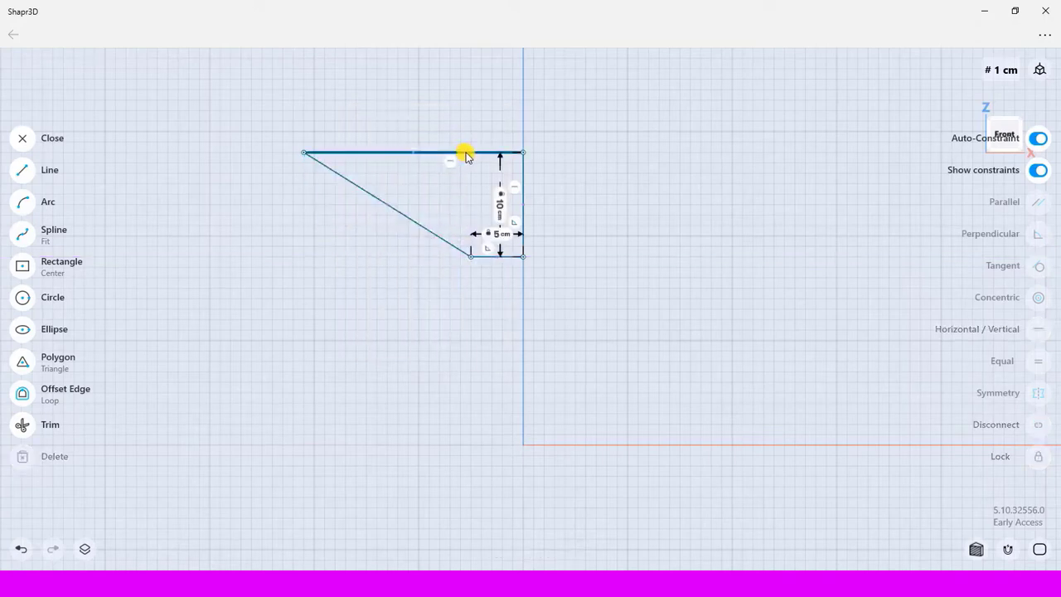
pyautogui.click(461, 154)
pyautogui.click(409, 176)
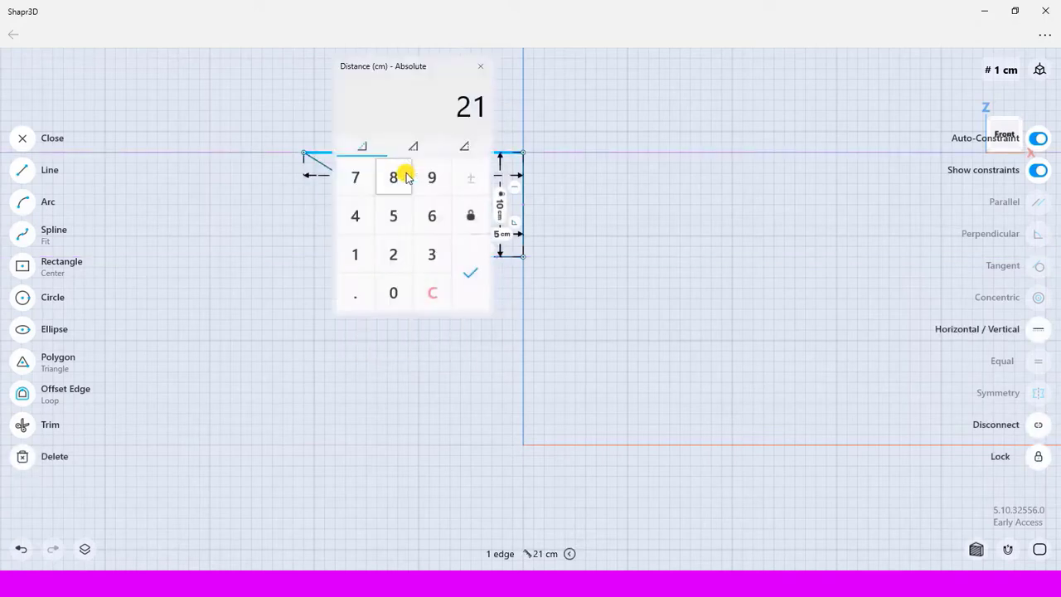
pyautogui.click(351, 180)
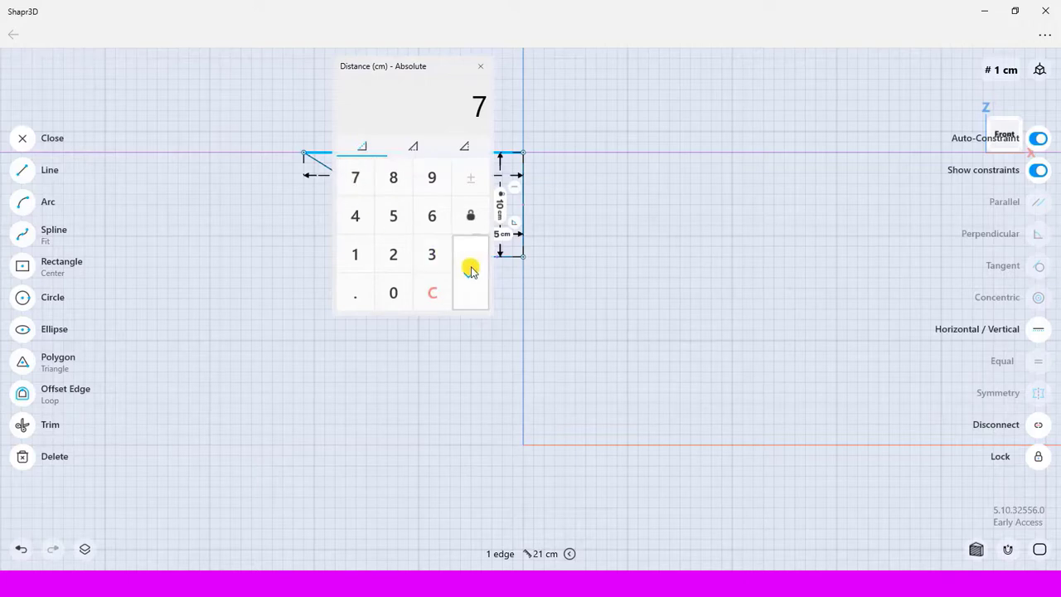
pyautogui.click(470, 272)
# - Drag the profile's bottom-right corner onto the origin
pyautogui.click(377, 256)
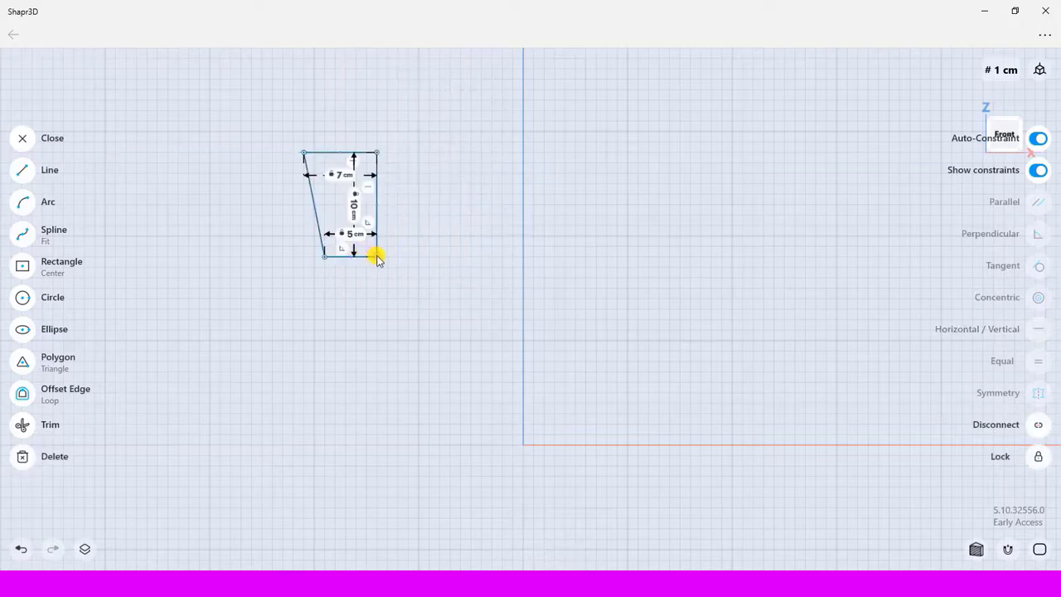
pyautogui.moveTo(376, 256); pyautogui.dragTo(522, 446)
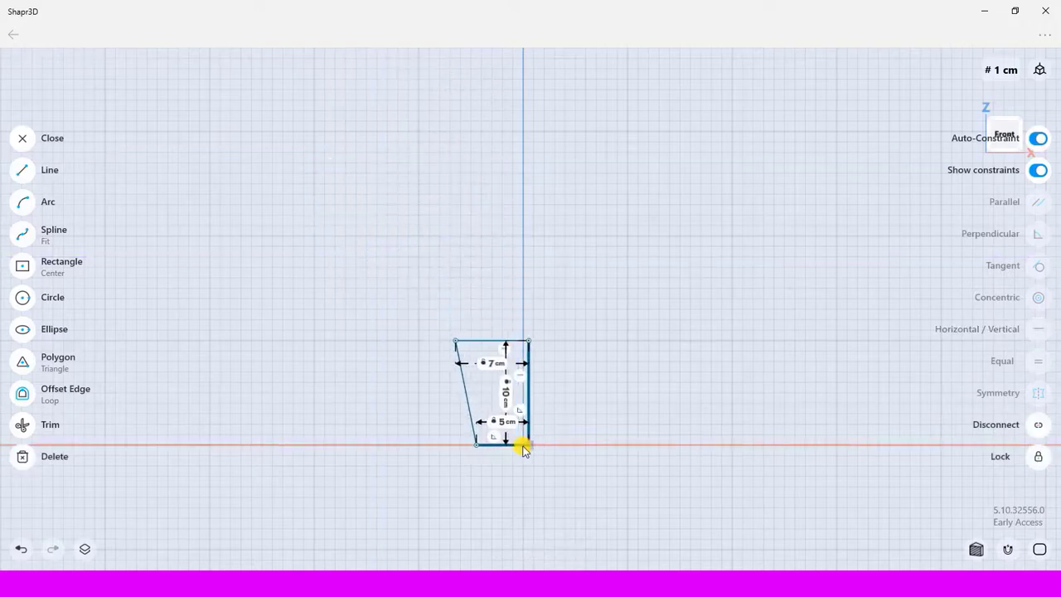
pyautogui.scroll(3, 536, 474)
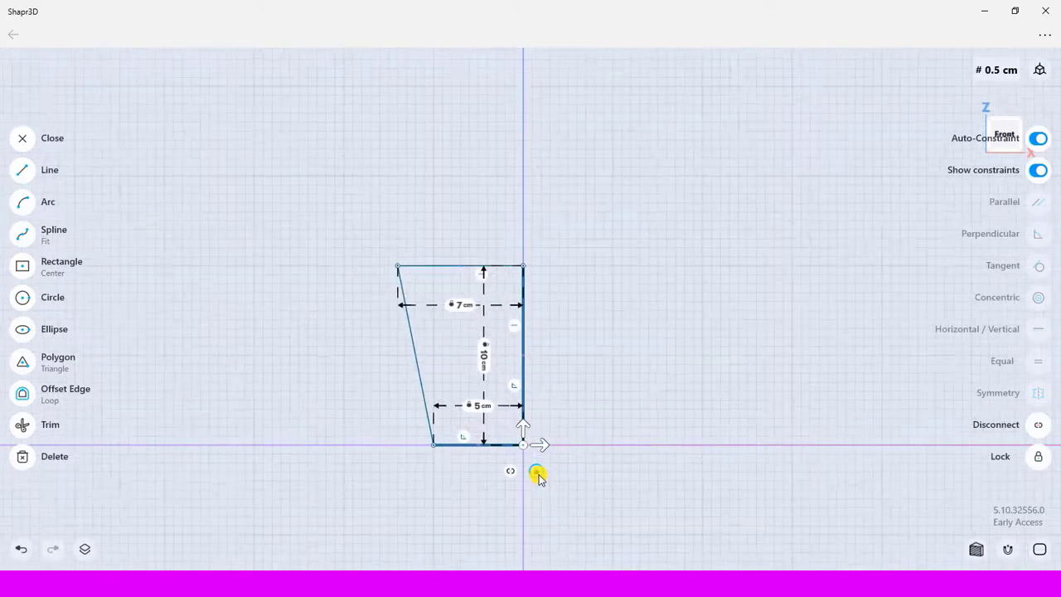
pyautogui.scroll(2, 537, 473)
pyautogui.scroll(2, 539, 473)
pyautogui.hscroll(-5, 695, 329)
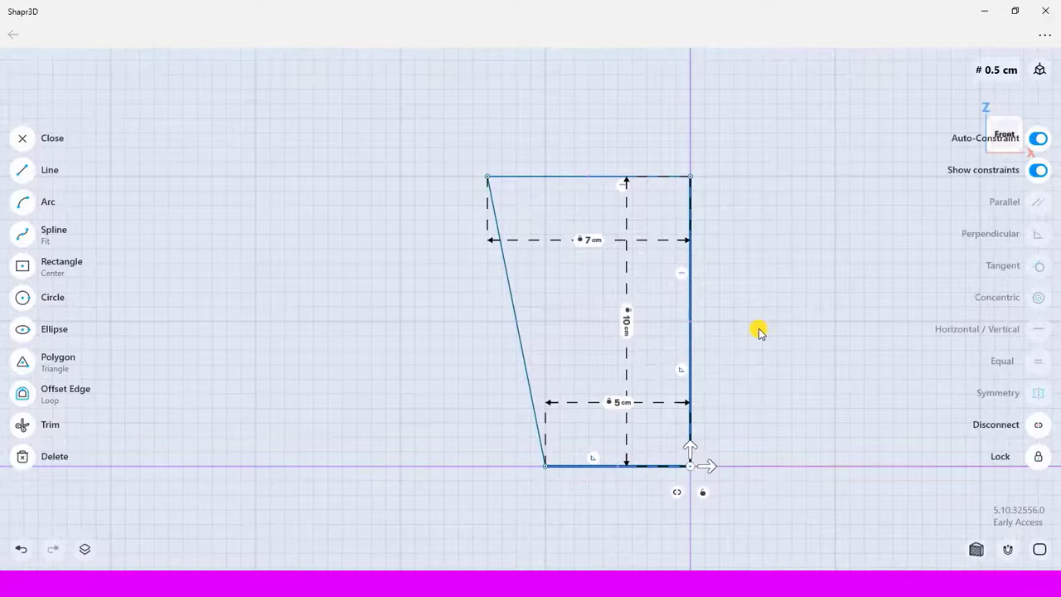
# - Draw the lip outline from the rim's top corner, closing it on the tapered wall
pyautogui.click(23, 170)
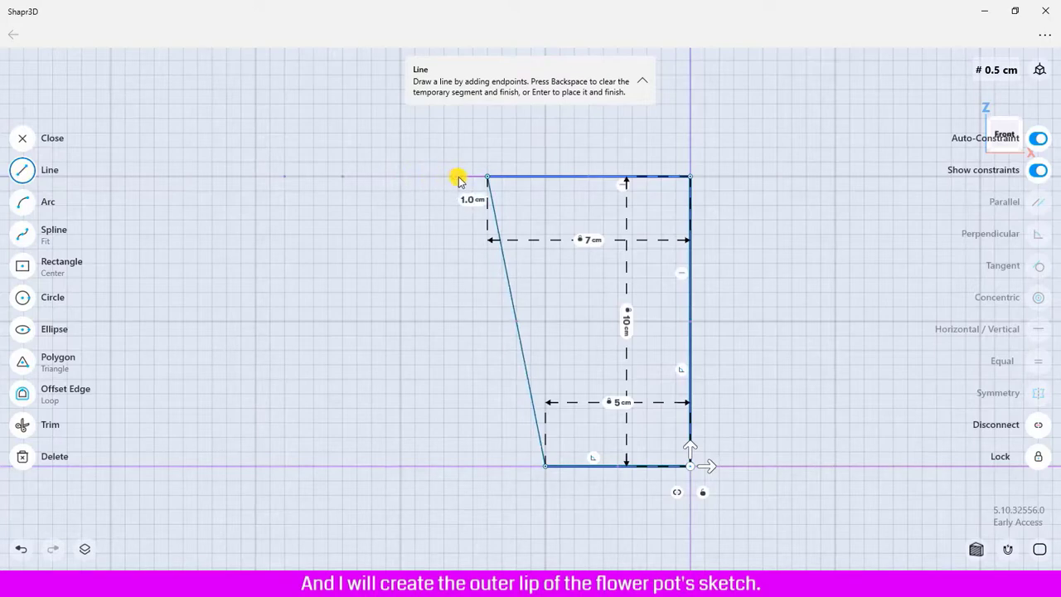
pyautogui.click(458, 178)
pyautogui.scroll(1, 456, 243)
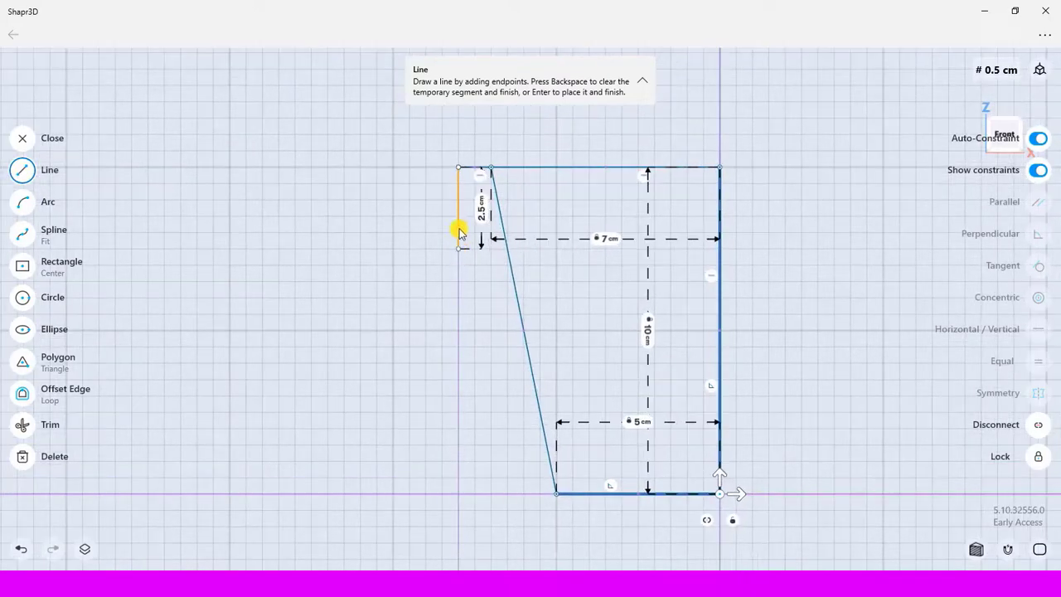
pyautogui.click(461, 217)
pyautogui.scroll(2, 462, 217)
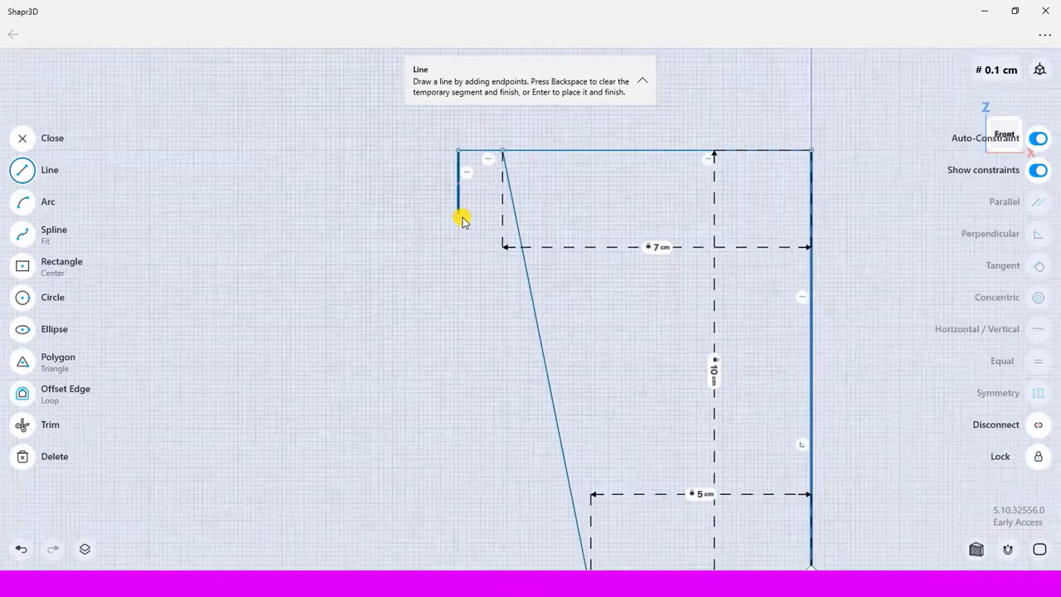
pyautogui.scroll(2, 461, 217)
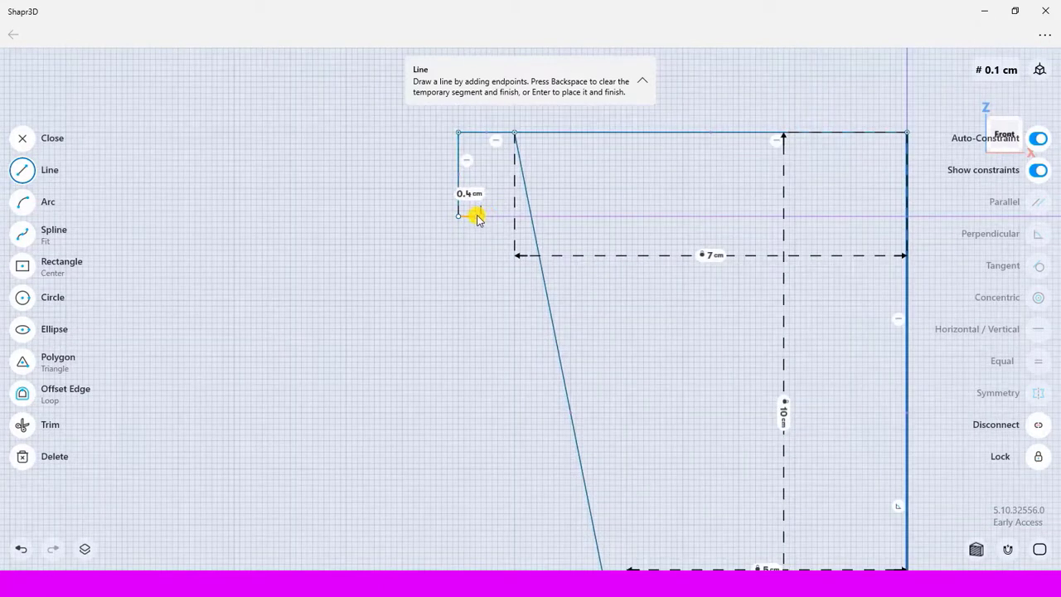
pyautogui.click(474, 216)
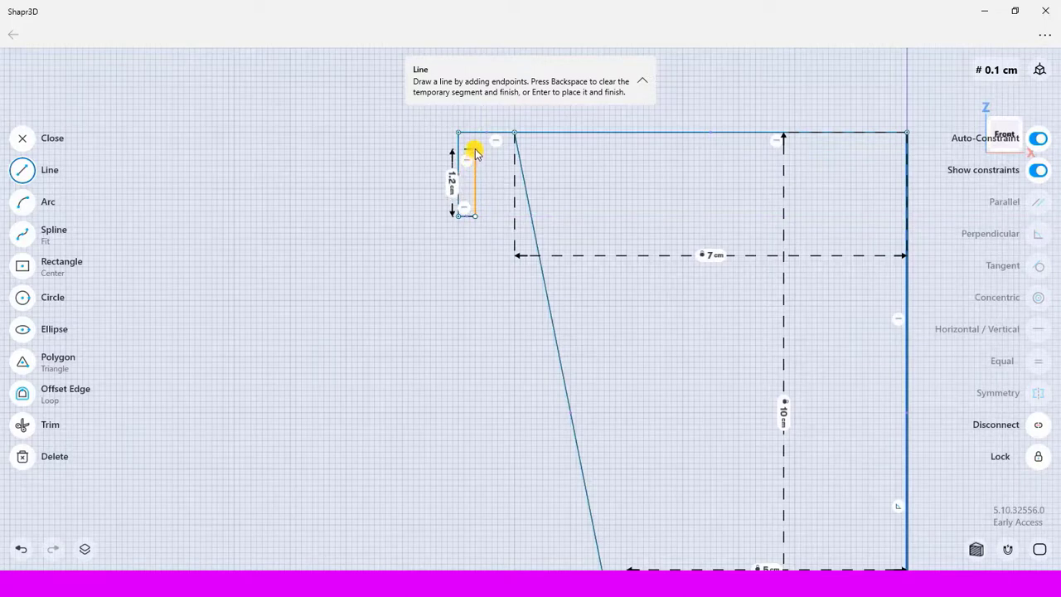
pyautogui.click(476, 150)
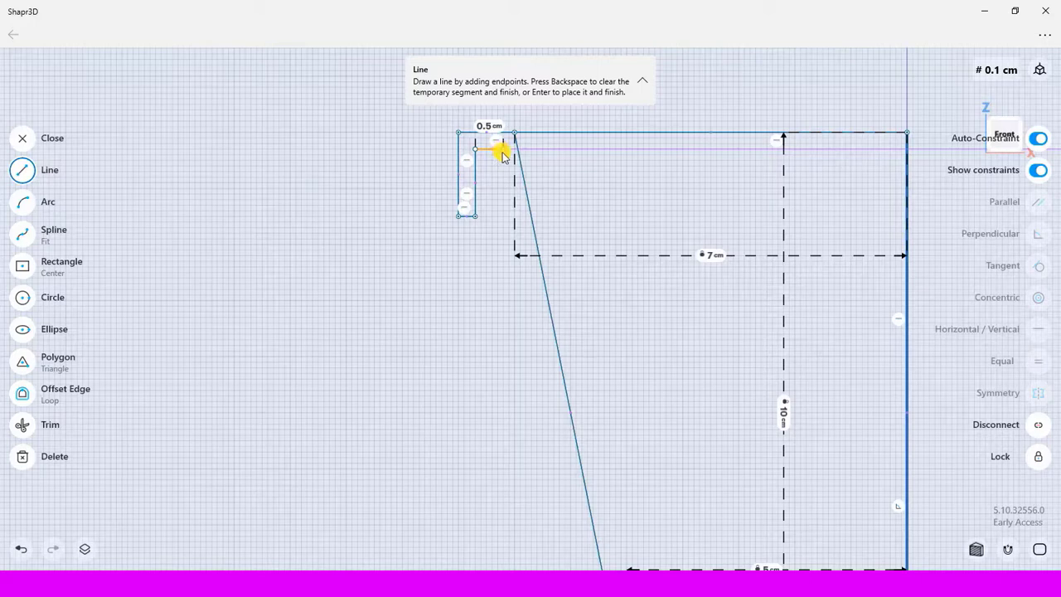
pyautogui.click(503, 153)
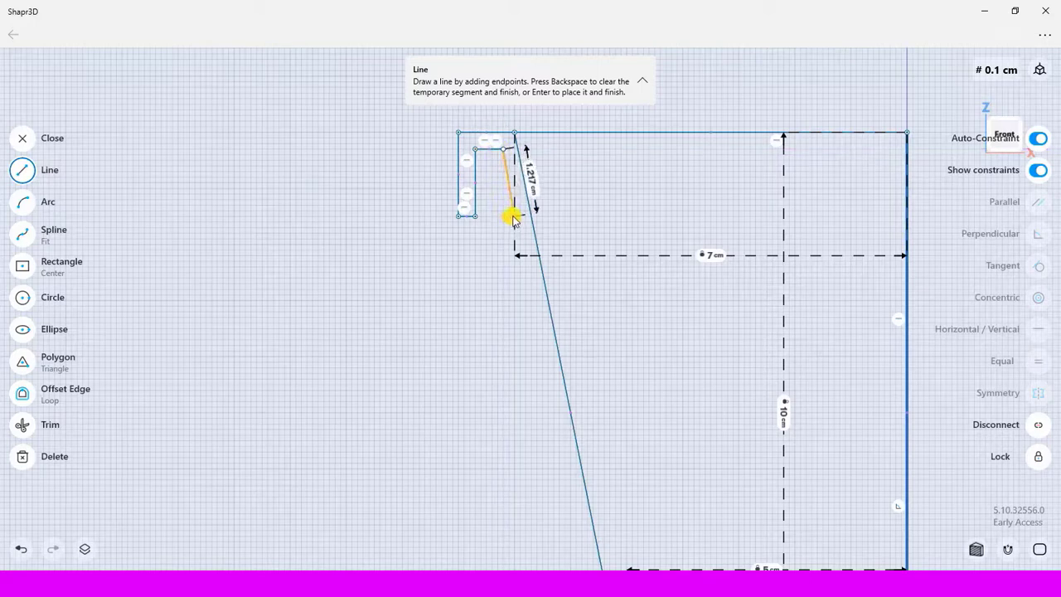
pyautogui.click(515, 216)
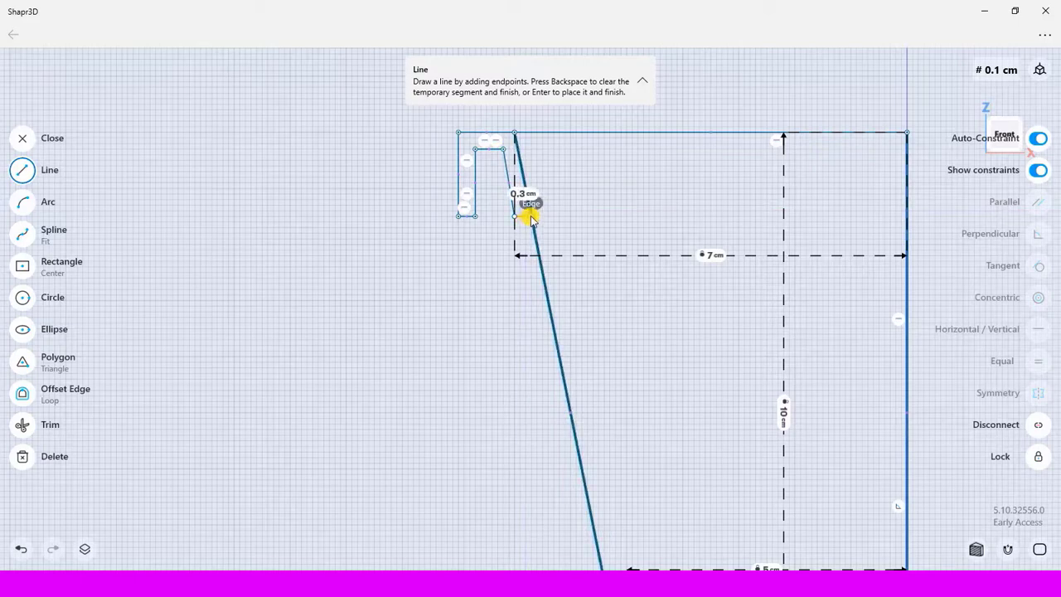
pyautogui.click(527, 214)
# - Bring the whole lip outline into view, stop drawing lines, and select its short closing edge
pyautogui.scroll(3, 510, 236)
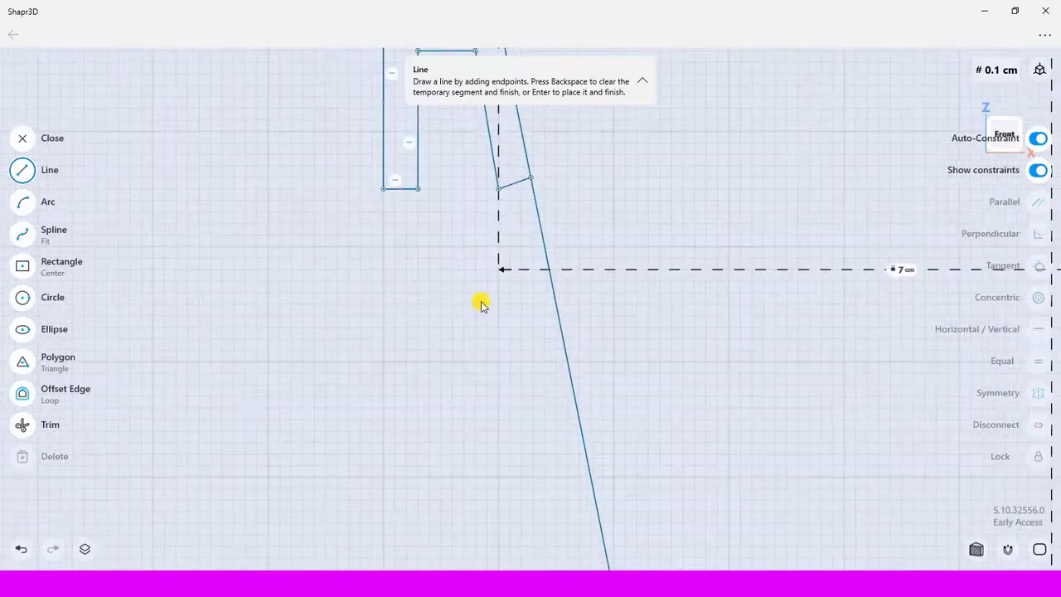
pyautogui.moveTo(658, 203); pyautogui.dragTo(698, 427, button='middle')
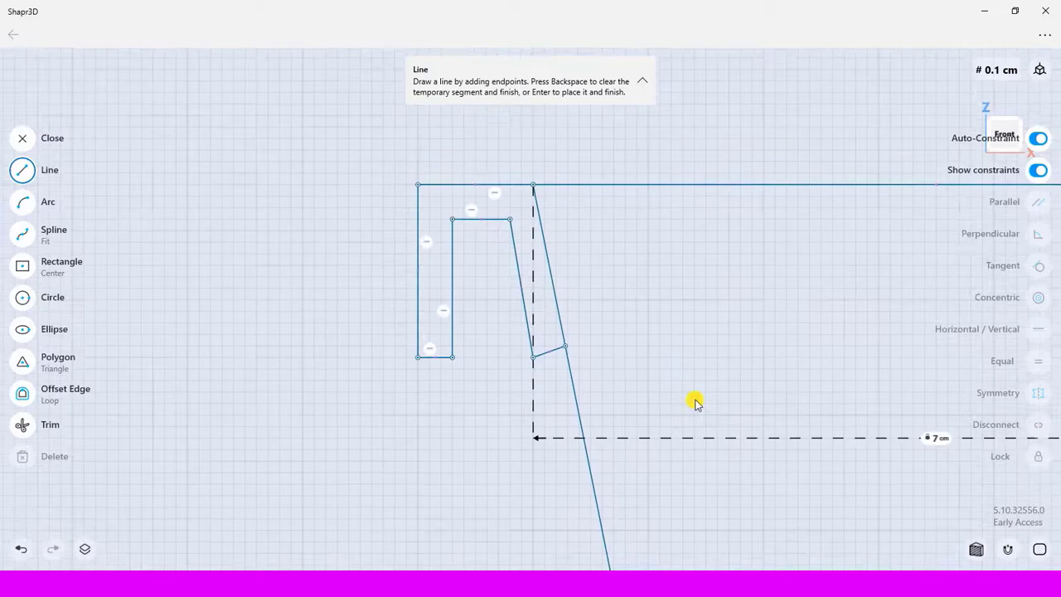
pyautogui.press('Escape')
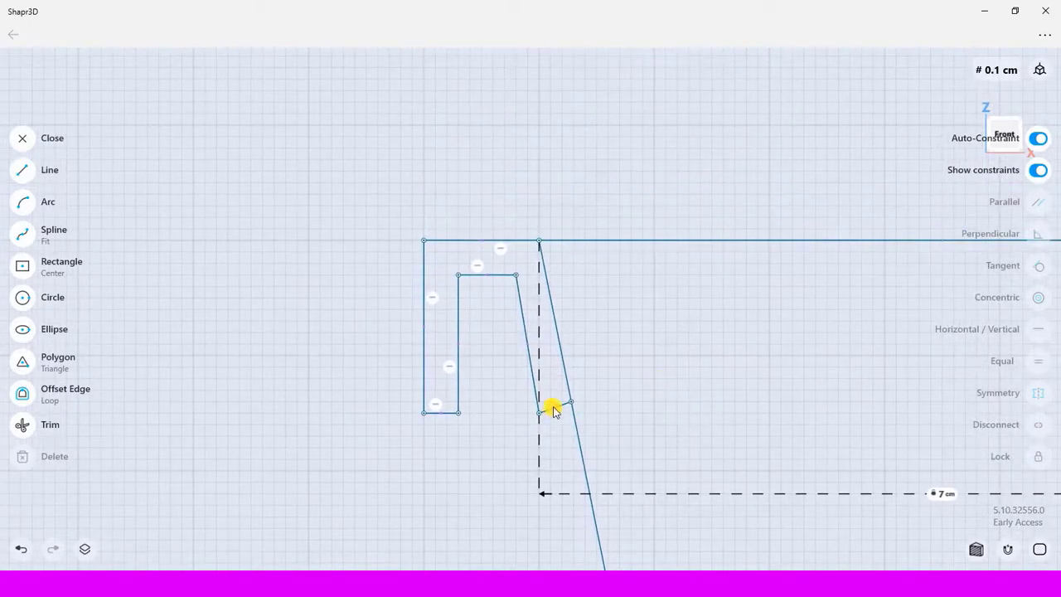
pyautogui.click(560, 407)
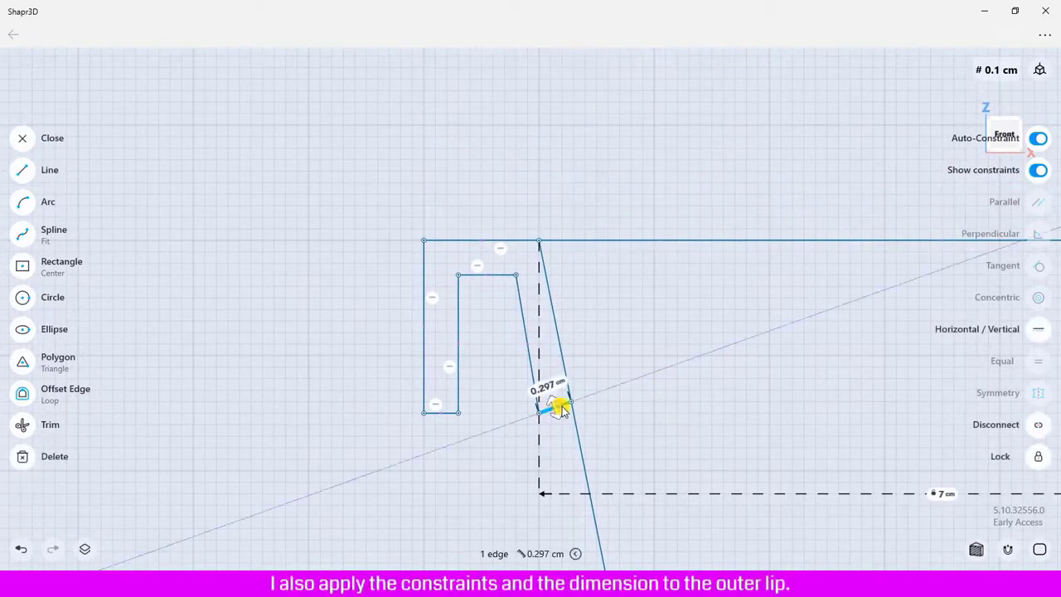
# - Make the short lip edge horizontal and set the lip's inner top edge to 0.5 cm
pyautogui.click(1021, 331)
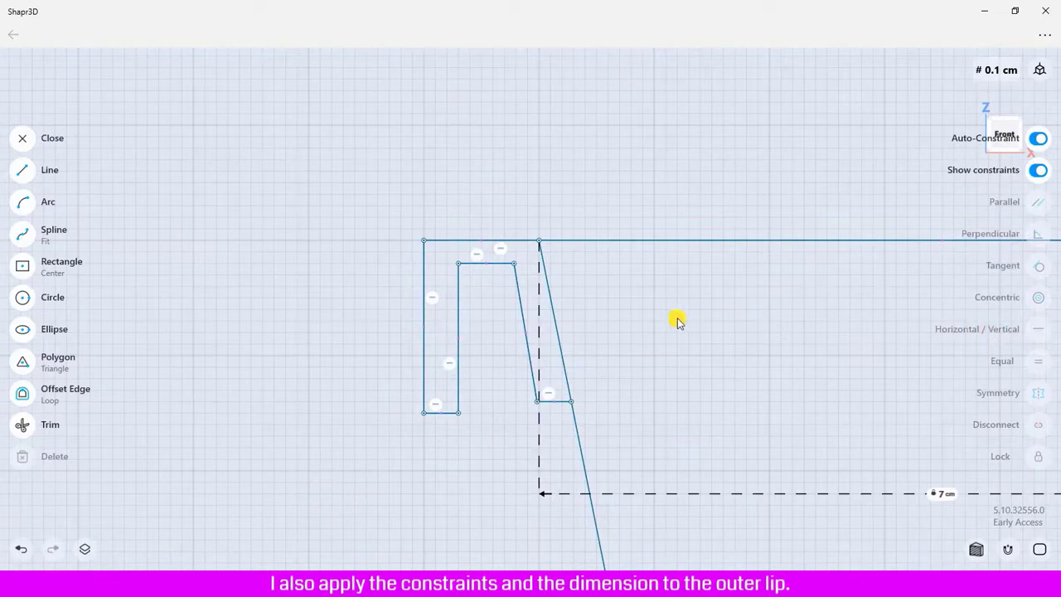
pyautogui.click(491, 265)
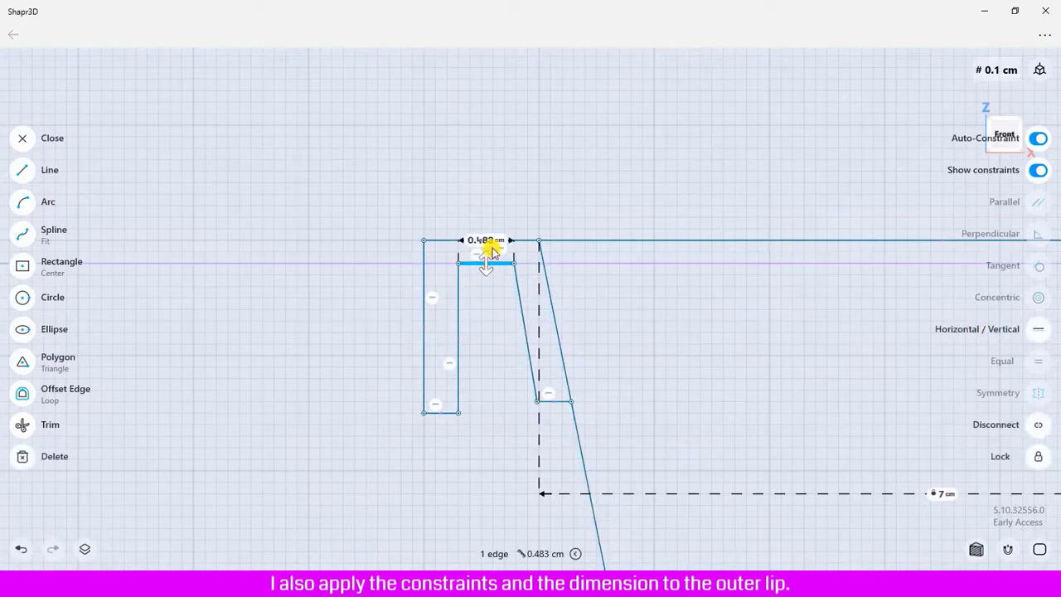
pyautogui.click(487, 240)
pyautogui.click(465, 347)
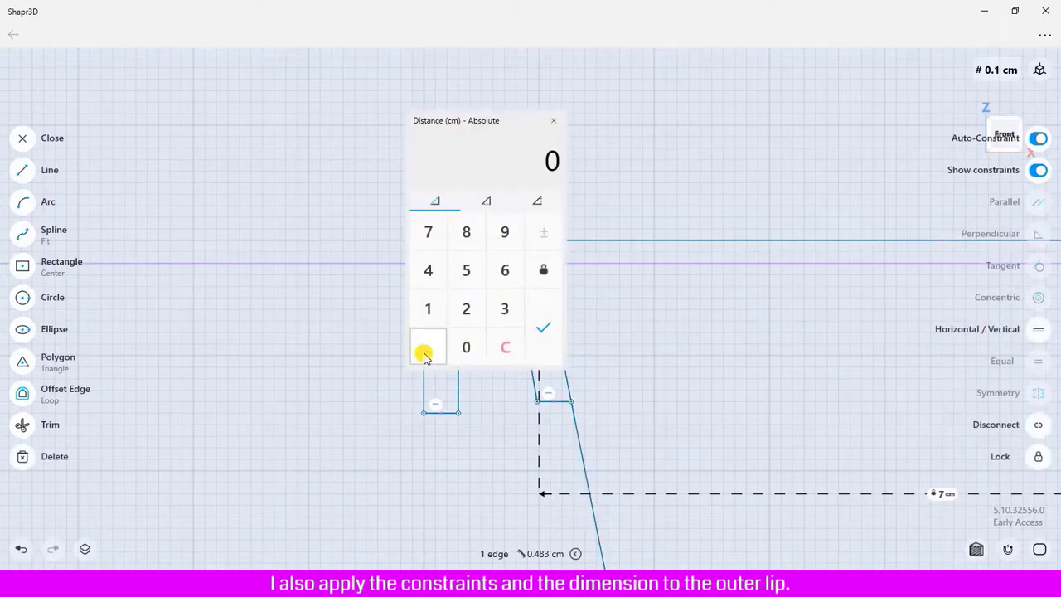
pyautogui.click(426, 350)
pyautogui.click(467, 269)
pyautogui.click(529, 336)
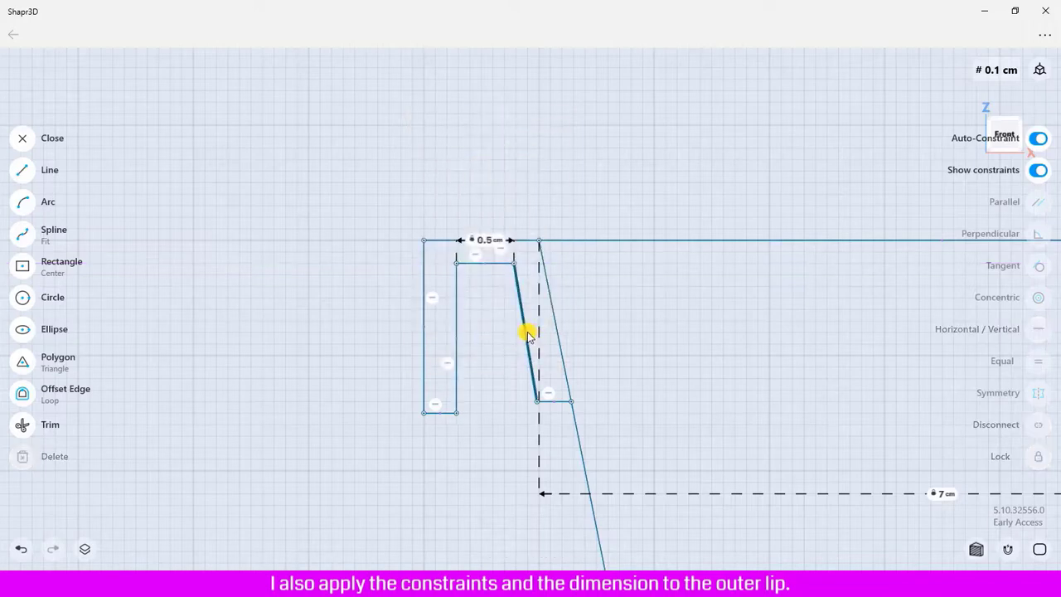
# - Set the lip leg's bottom edge to 0.3 cm and the short tapered-side edge to 0.2 cm
pyautogui.click(440, 413)
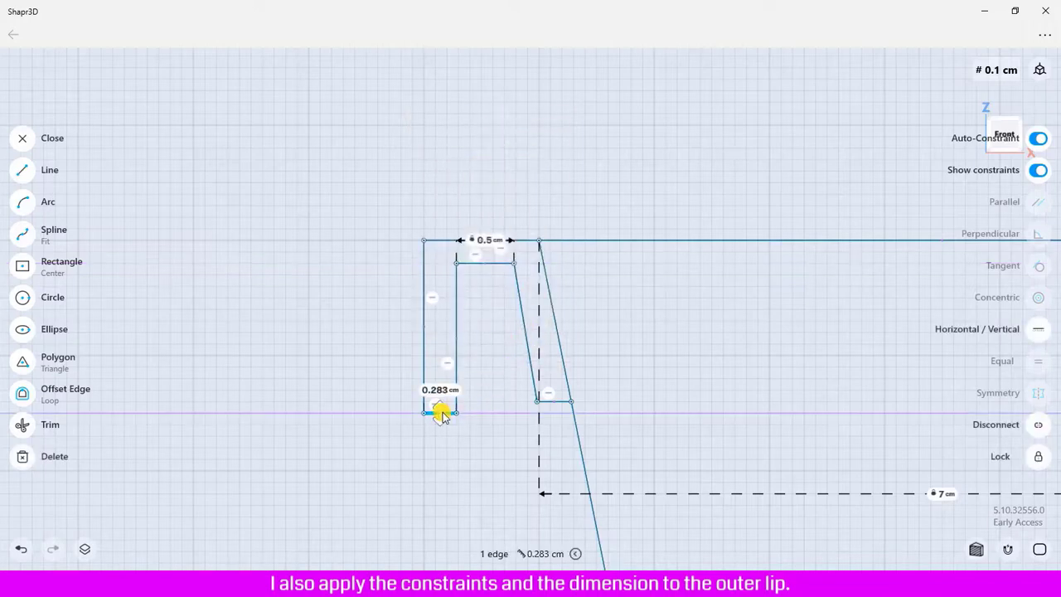
pyautogui.click(442, 390)
pyautogui.click(419, 504)
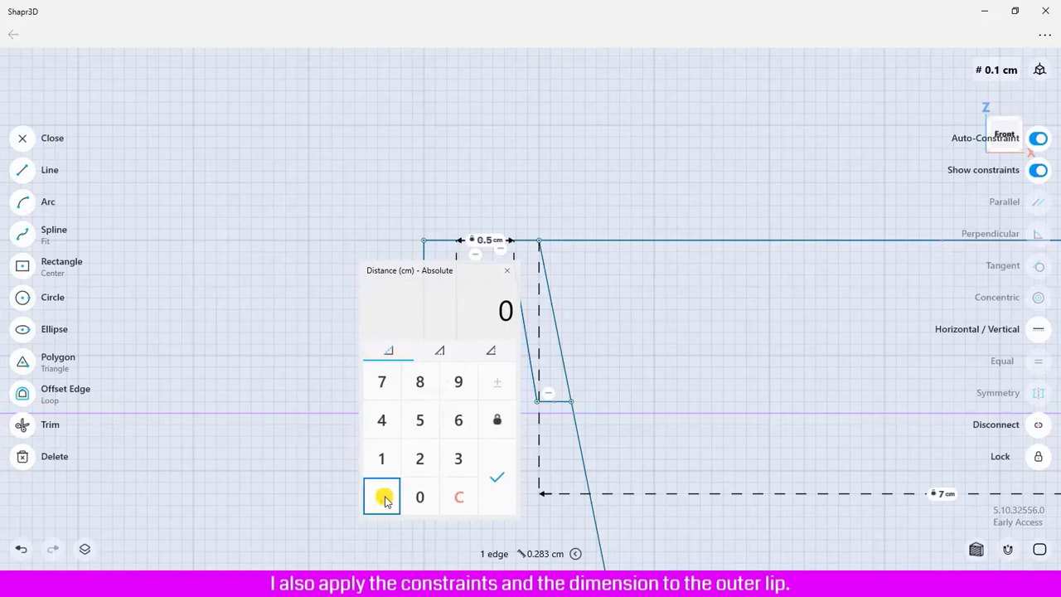
pyautogui.click(382, 497)
pyautogui.click(458, 460)
pyautogui.click(498, 478)
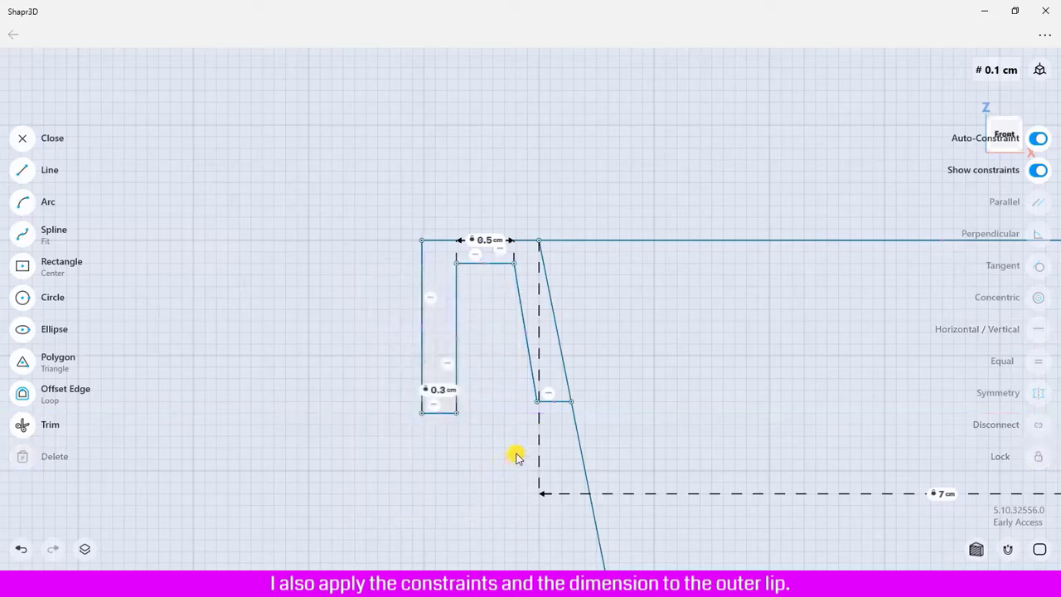
pyautogui.click(547, 403)
pyautogui.click(551, 380)
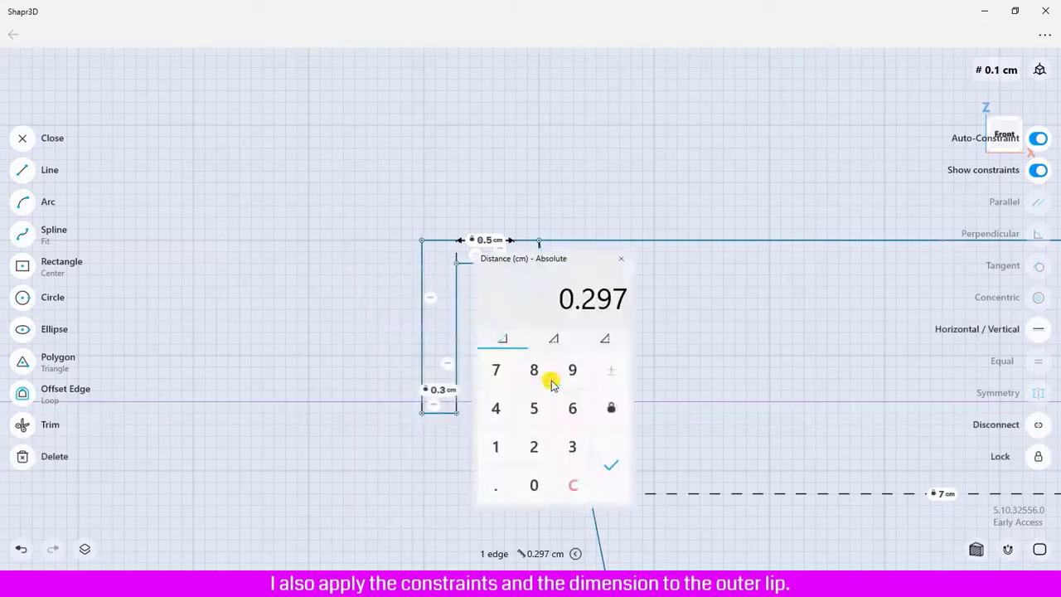
pyautogui.click(533, 488)
pyautogui.click(496, 488)
pyautogui.click(534, 447)
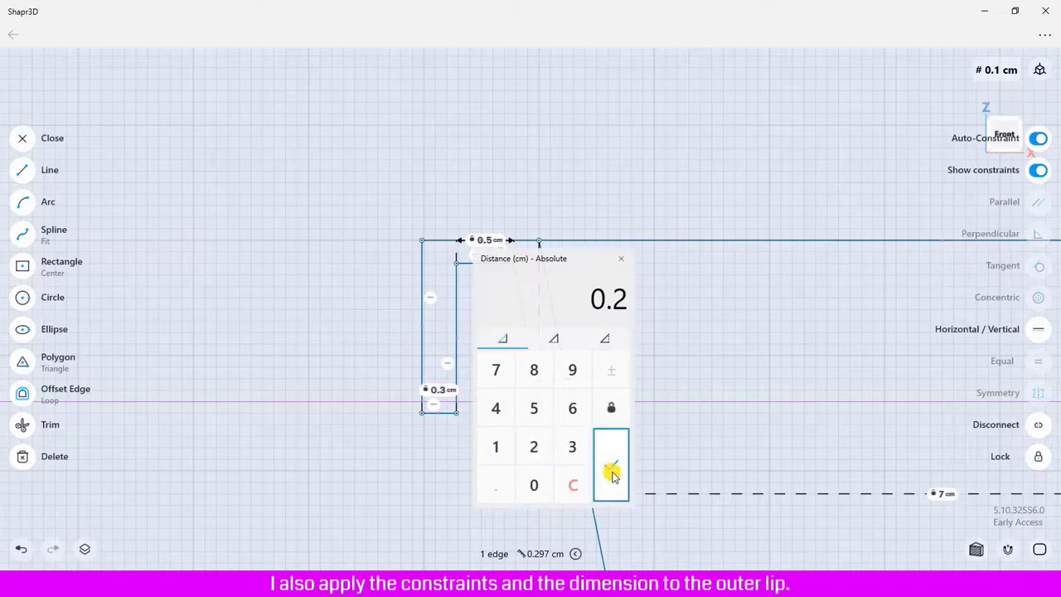
pyautogui.click(611, 467)
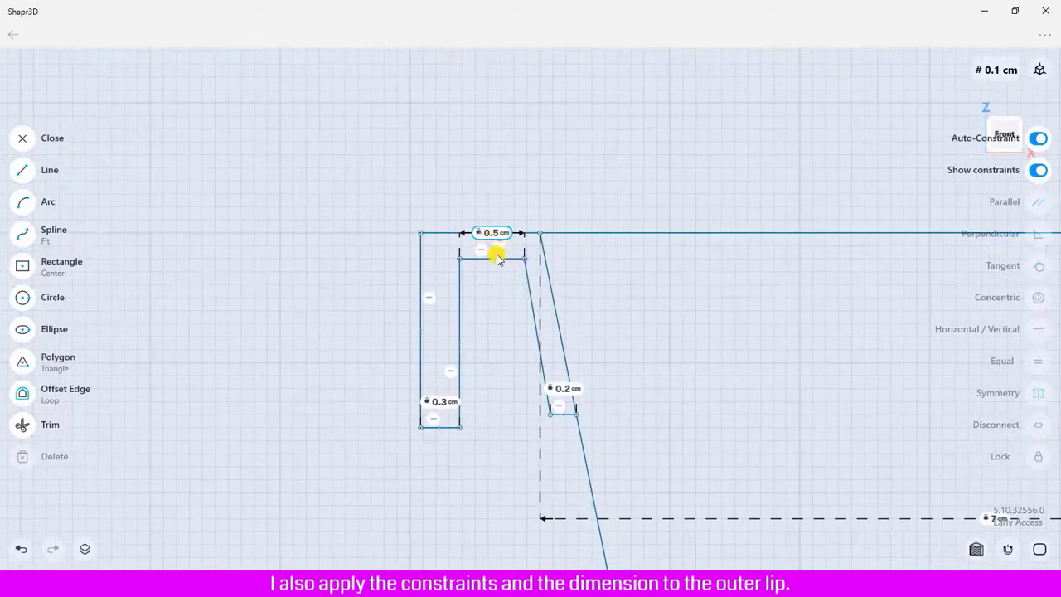
# - Move the 0.5 cm dimension above the sketch and set the lip's top rim edge to 1 cm
pyautogui.moveTo(499, 240); pyautogui.dragTo(492, 145)
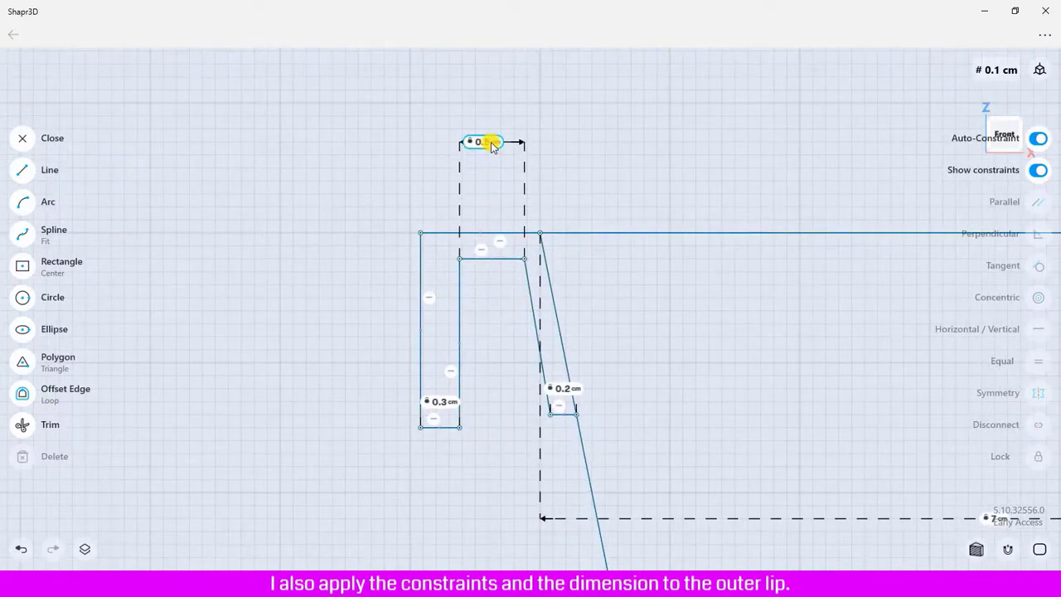
pyautogui.click(482, 233)
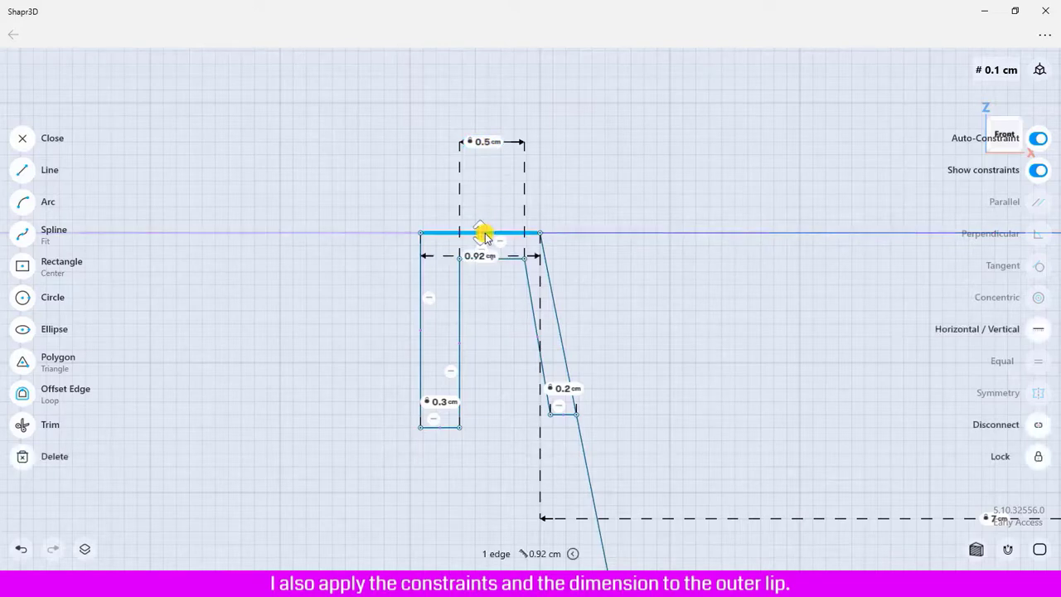
pyautogui.moveTo(477, 255); pyautogui.dragTo(474, 202)
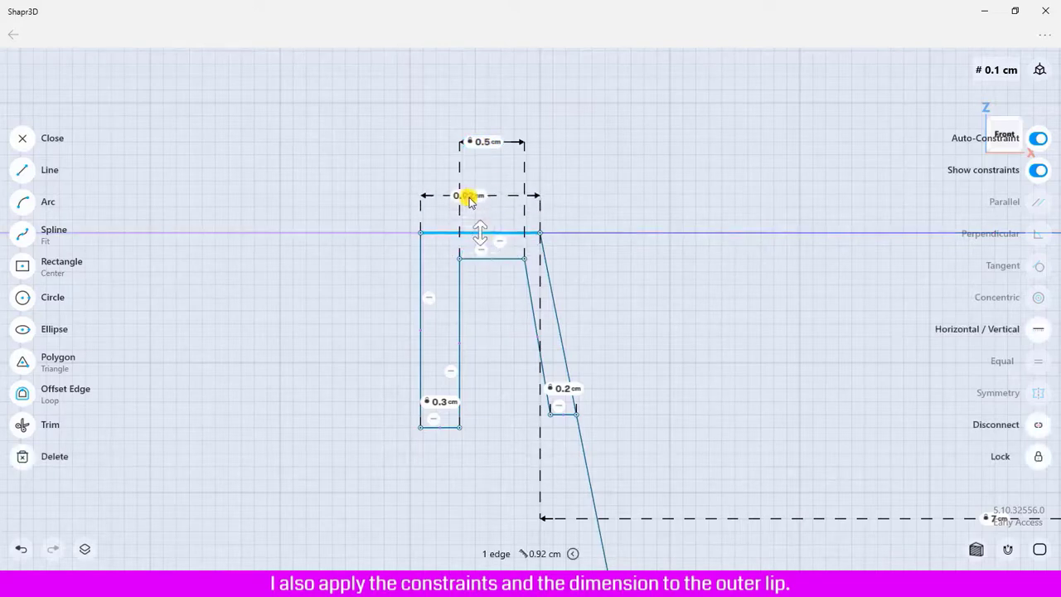
pyautogui.click(475, 204)
pyautogui.click(417, 263)
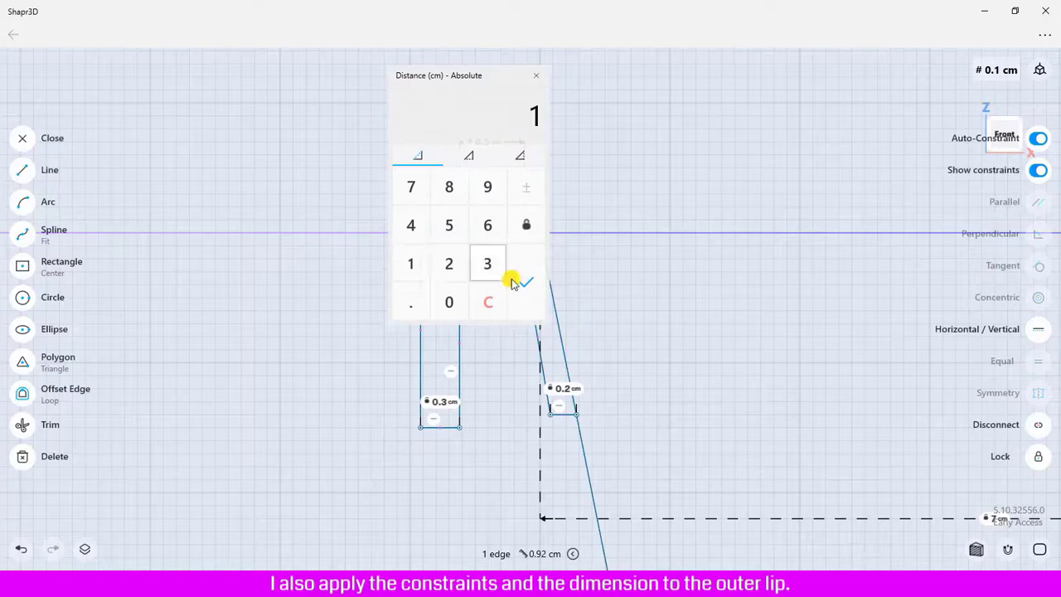
pyautogui.click(523, 286)
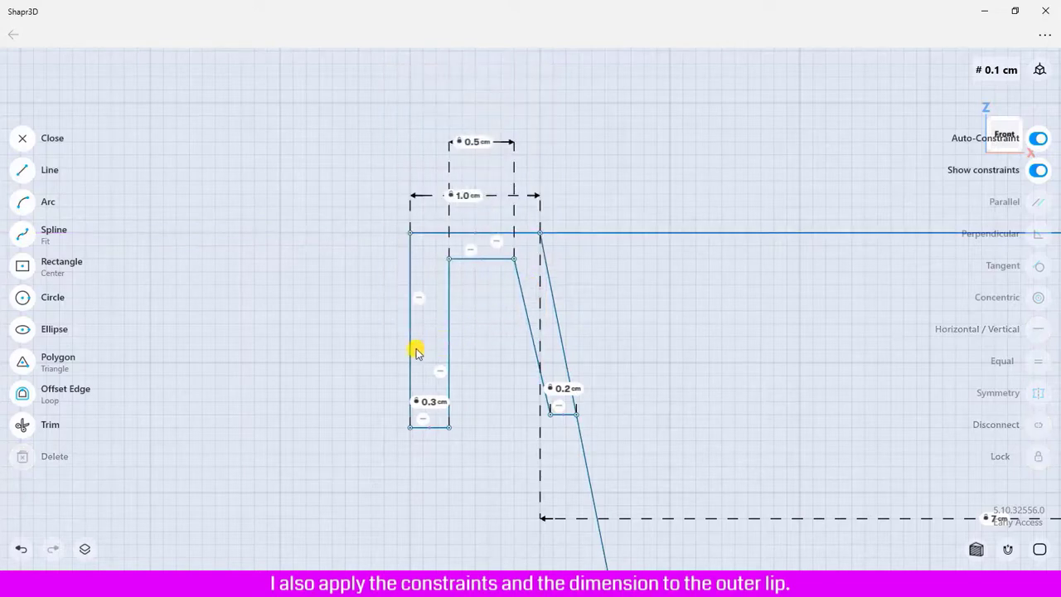
# - Dimension the lip's inner vertical edge at 1.2 cm
pyautogui.click(449, 347)
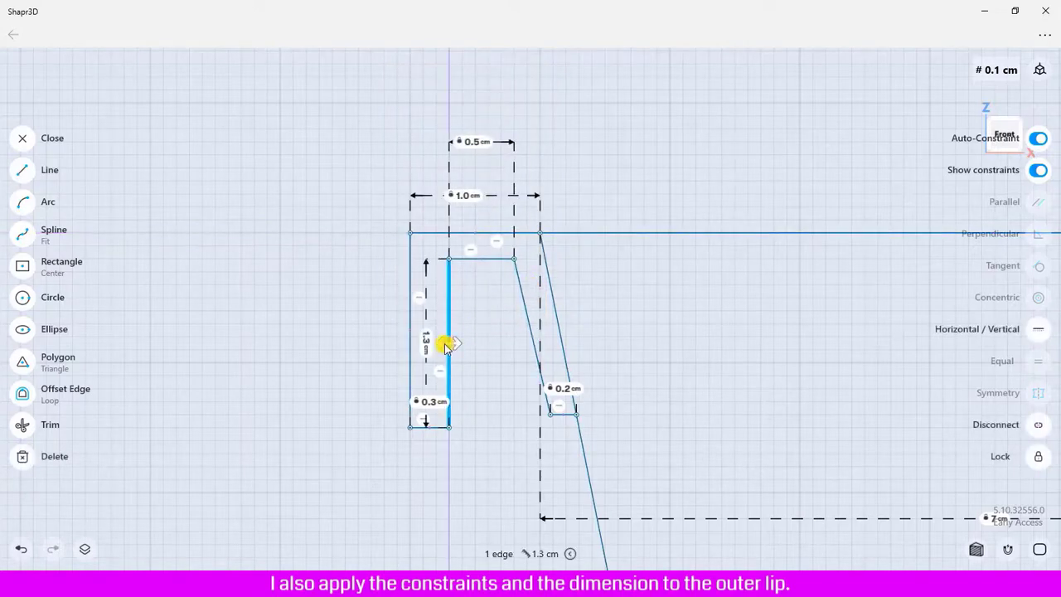
pyautogui.click(320, 340)
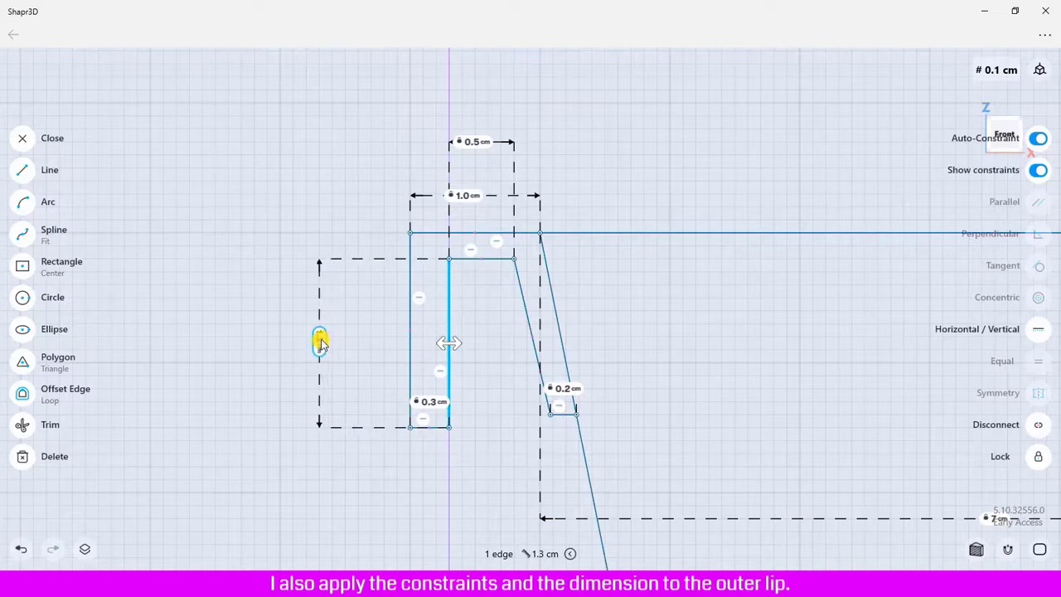
pyautogui.click(261, 410)
pyautogui.click(261, 448)
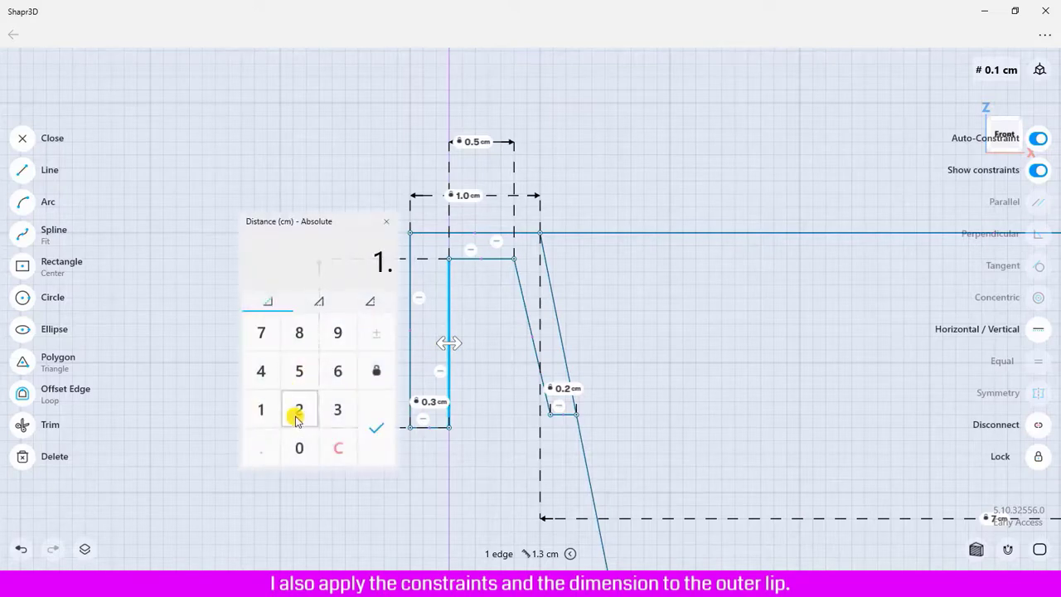
pyautogui.click(298, 409)
pyautogui.click(376, 428)
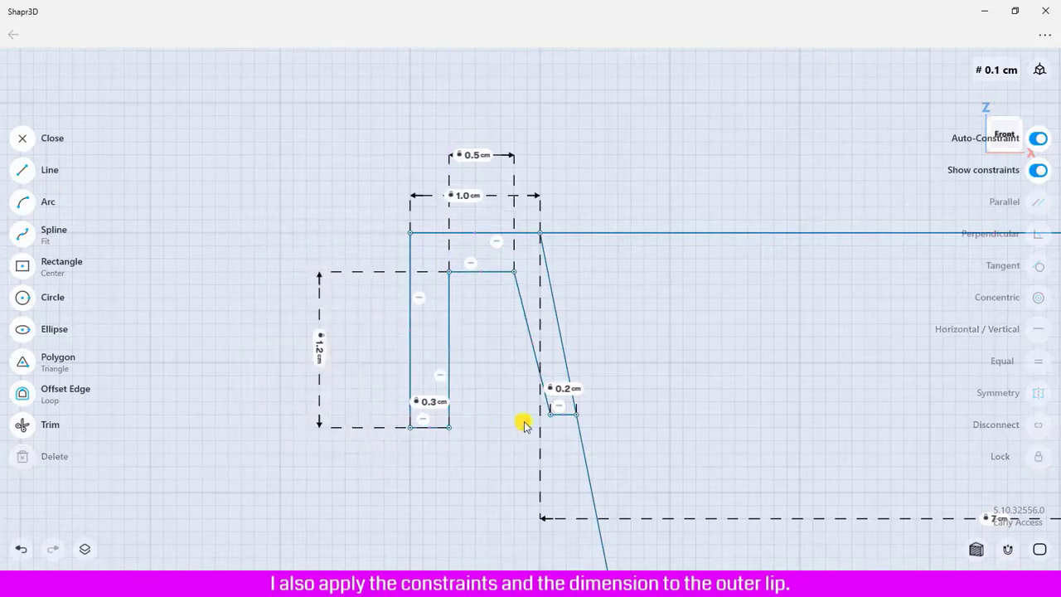
# - Add a 1.2 cm distance between lip edges and a 1.5 cm outer height, then close the sketch
pyautogui.click(560, 414)
pyautogui.click(491, 273)
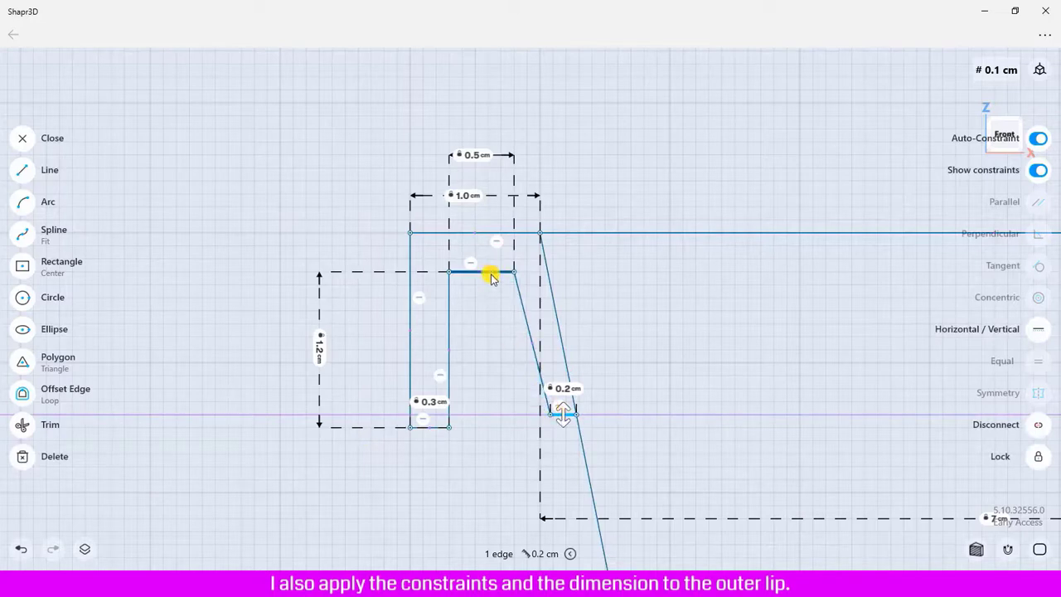
pyautogui.click(425, 342)
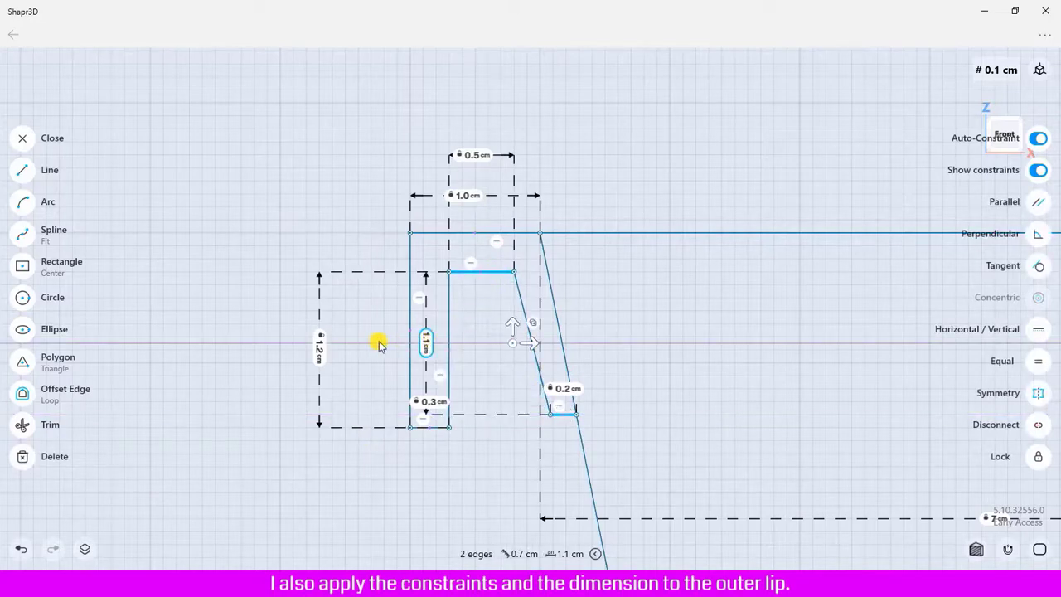
pyautogui.moveTo(378, 344); pyautogui.dragTo(255, 347)
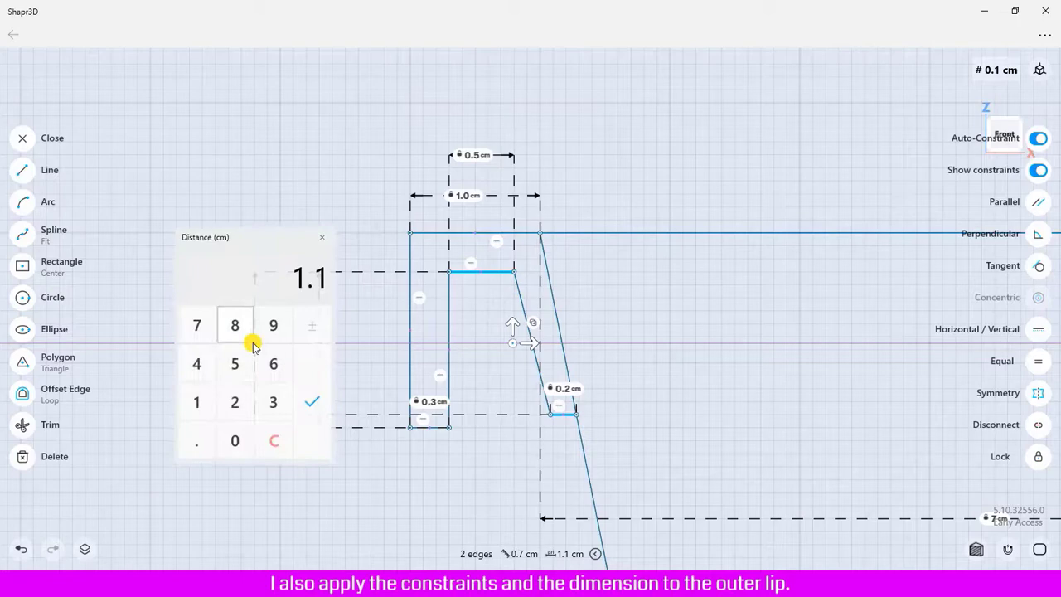
pyautogui.click(196, 402)
pyautogui.click(197, 441)
pyautogui.click(232, 407)
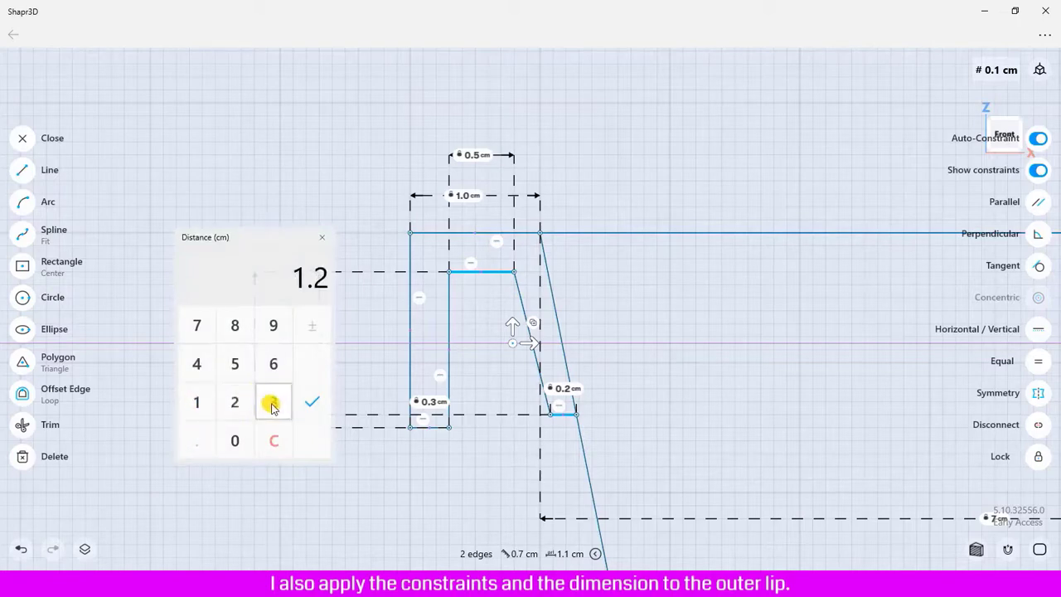
pyautogui.click(312, 403)
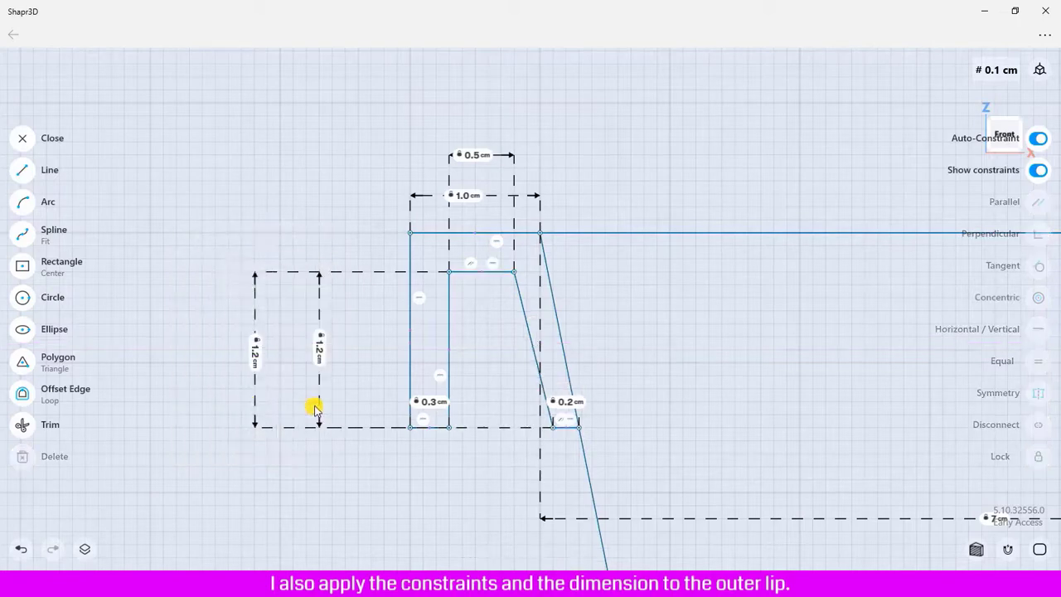
pyautogui.click(407, 360)
pyautogui.moveTo(407, 360)
pyautogui.mouseDown()
pyautogui.moveTo(433, 344)
pyautogui.moveTo(369, 343)
pyautogui.mouseUp()
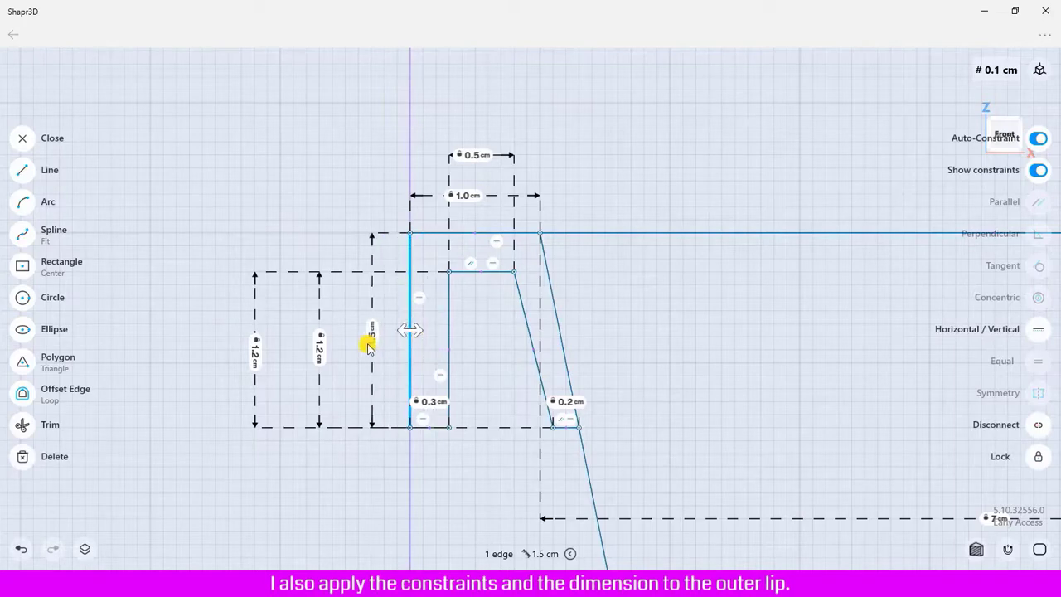
pyautogui.click(23, 141)
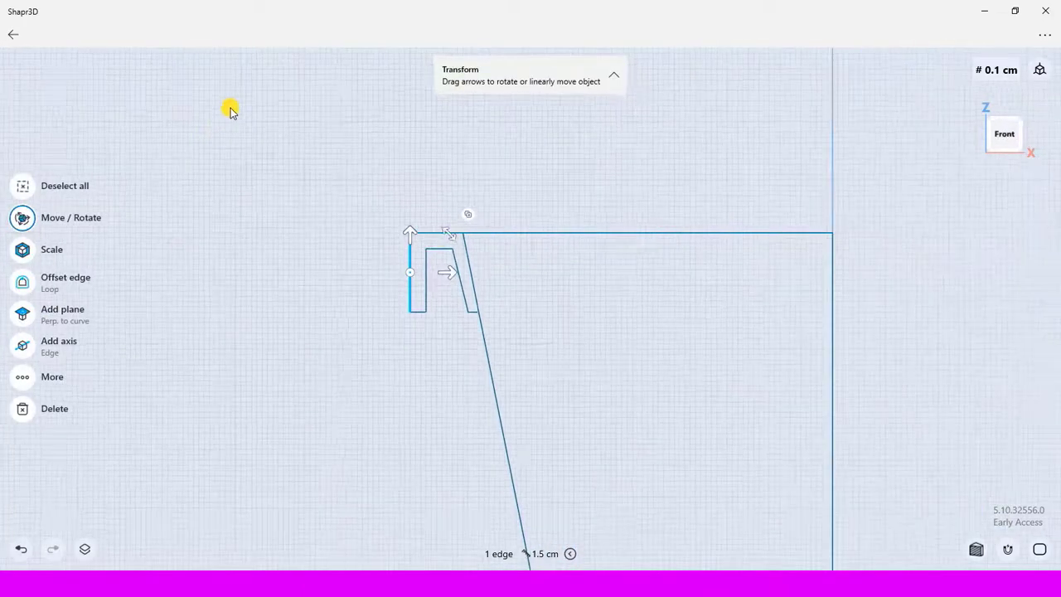
# - Switch to the default 3D view and clear the selection
pyautogui.click(1040, 70)
pyautogui.click(1015, 130)
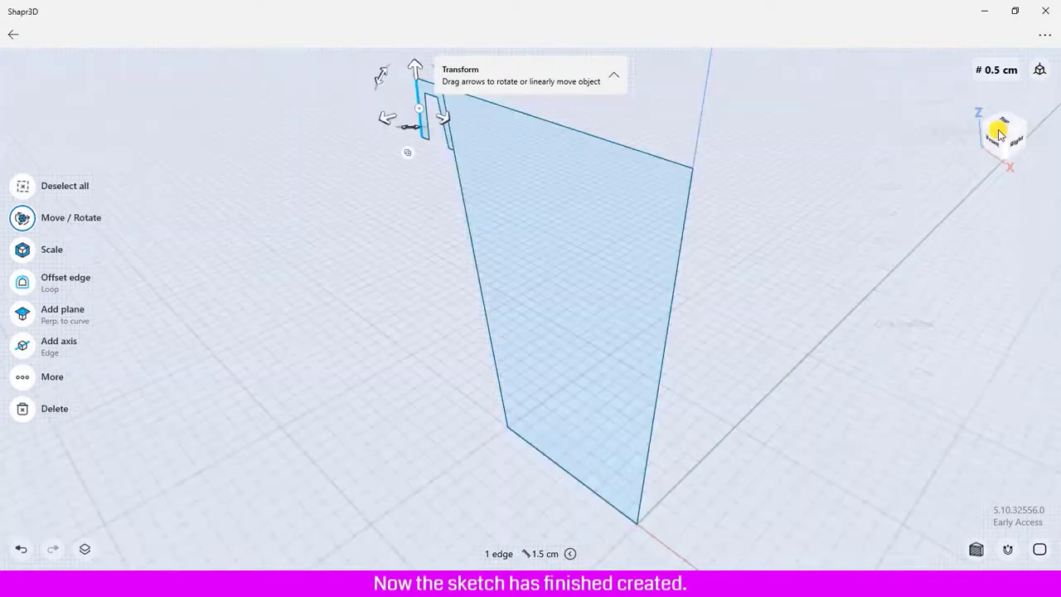
pyautogui.click(800, 241)
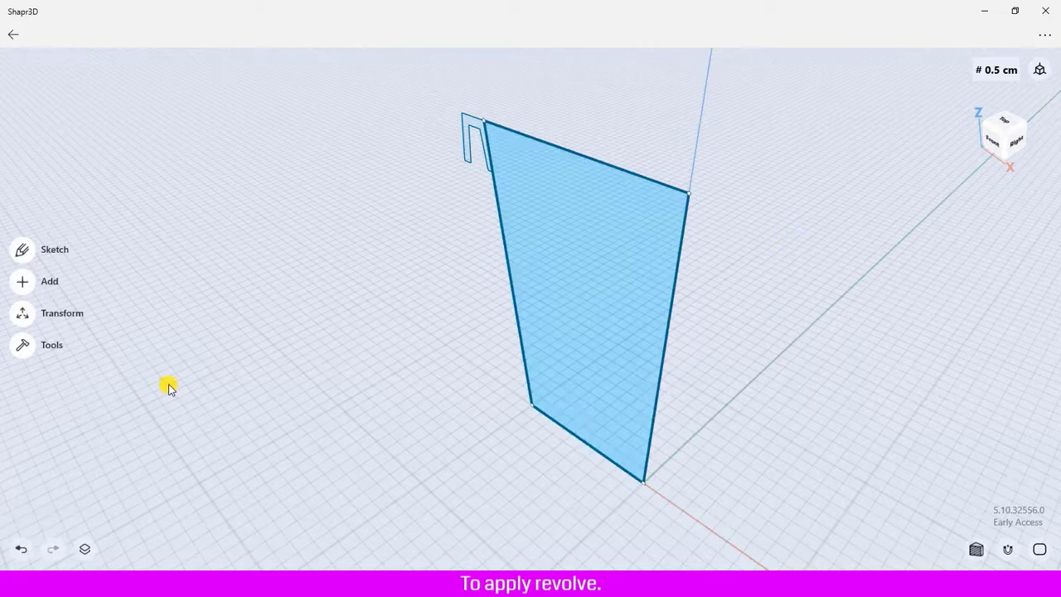
# - Revolve the pot profile face -360° around its right edge into a solid body
pyautogui.click(23, 349)
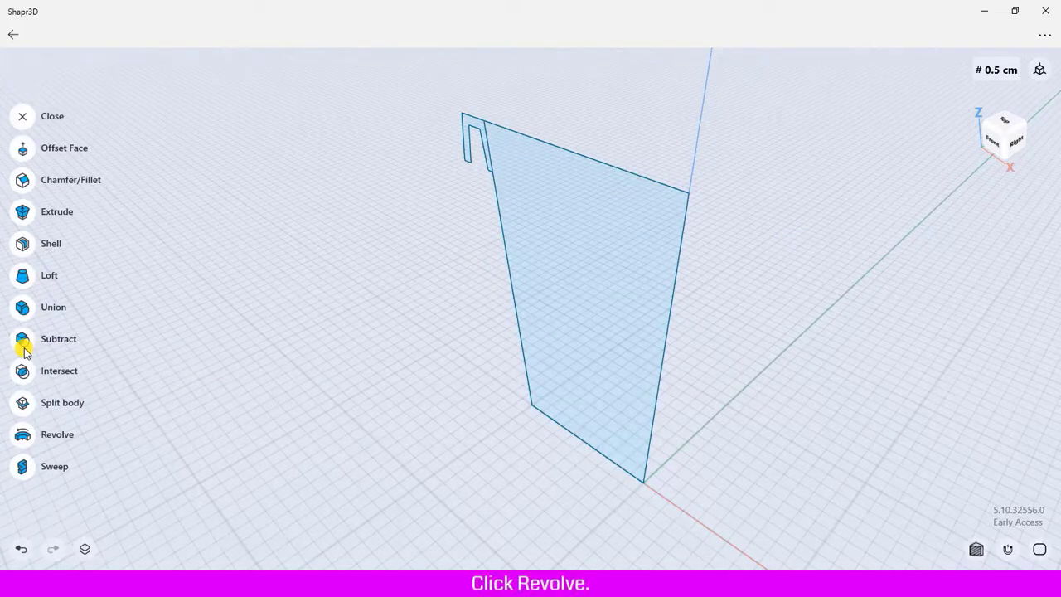
pyautogui.click(22, 435)
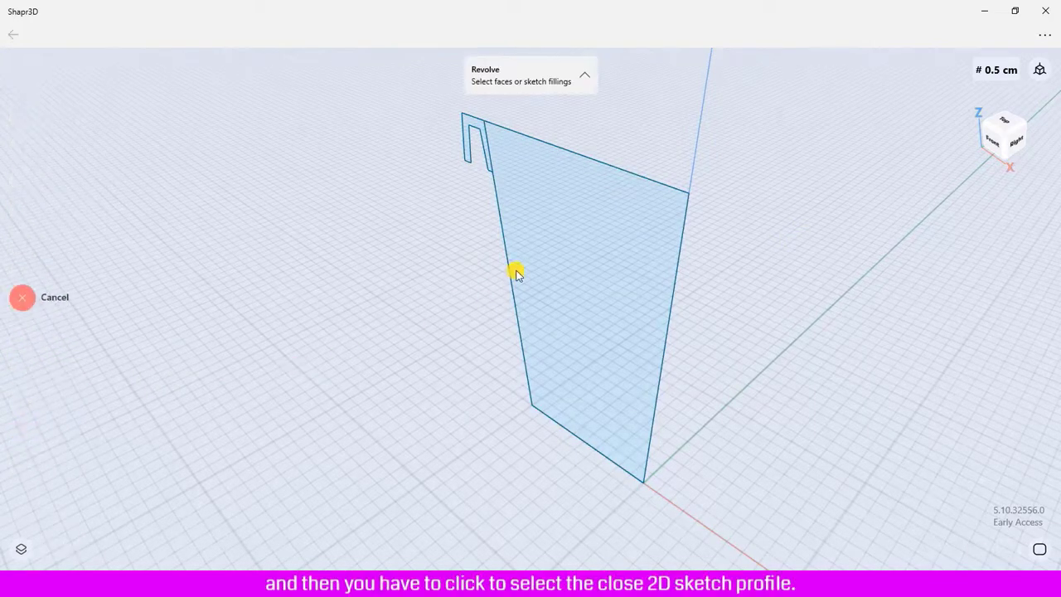
pyautogui.click(571, 264)
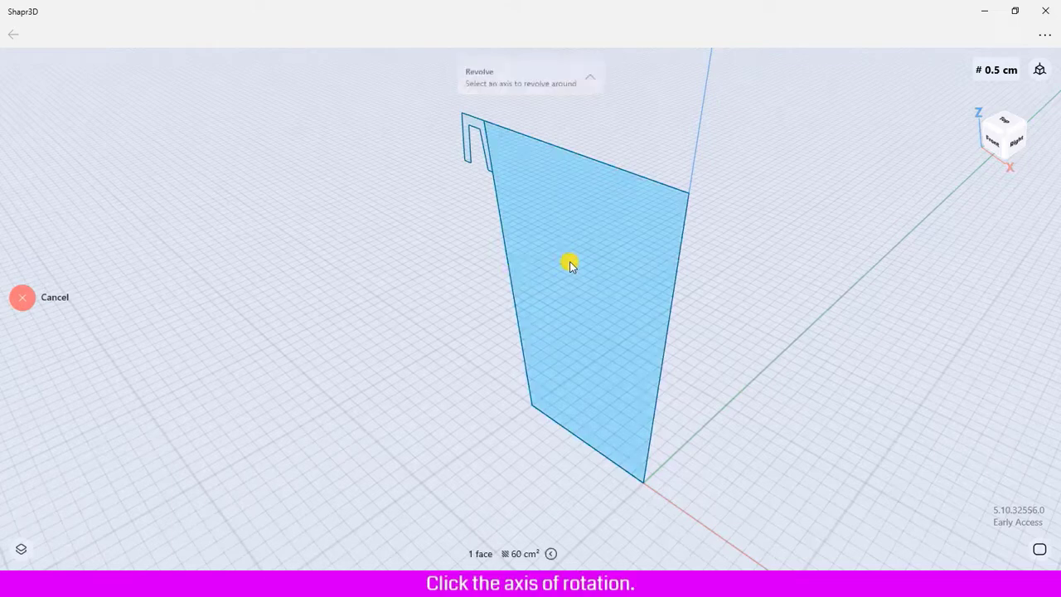
pyautogui.click(668, 329)
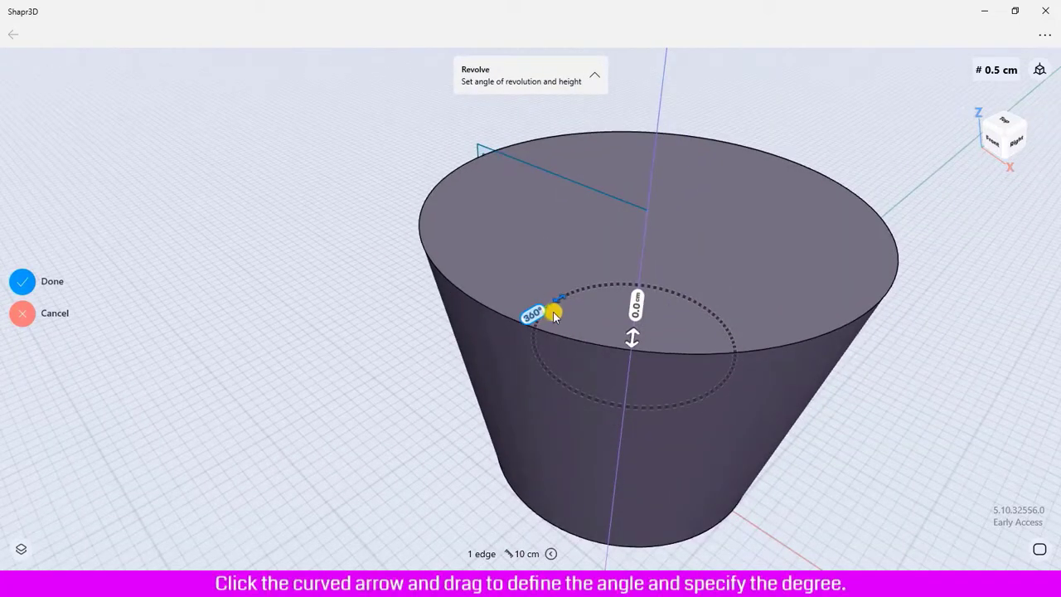
pyautogui.moveTo(563, 296)
pyautogui.mouseDown()
pyautogui.moveTo(674, 270)
pyautogui.moveTo(461, 335)
pyautogui.moveTo(906, 362)
pyautogui.mouseUp()
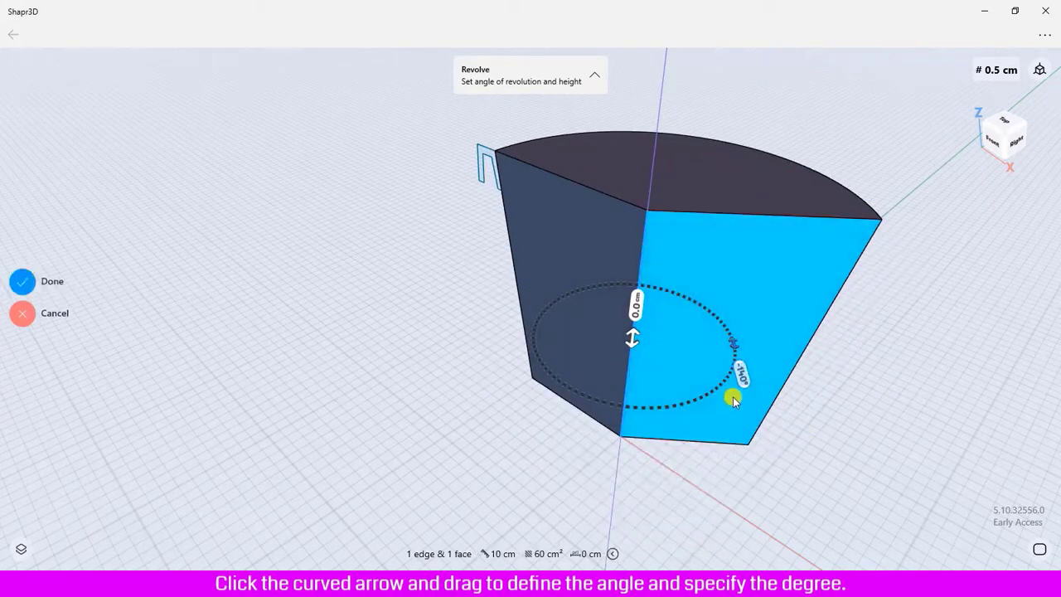
pyautogui.click(741, 375)
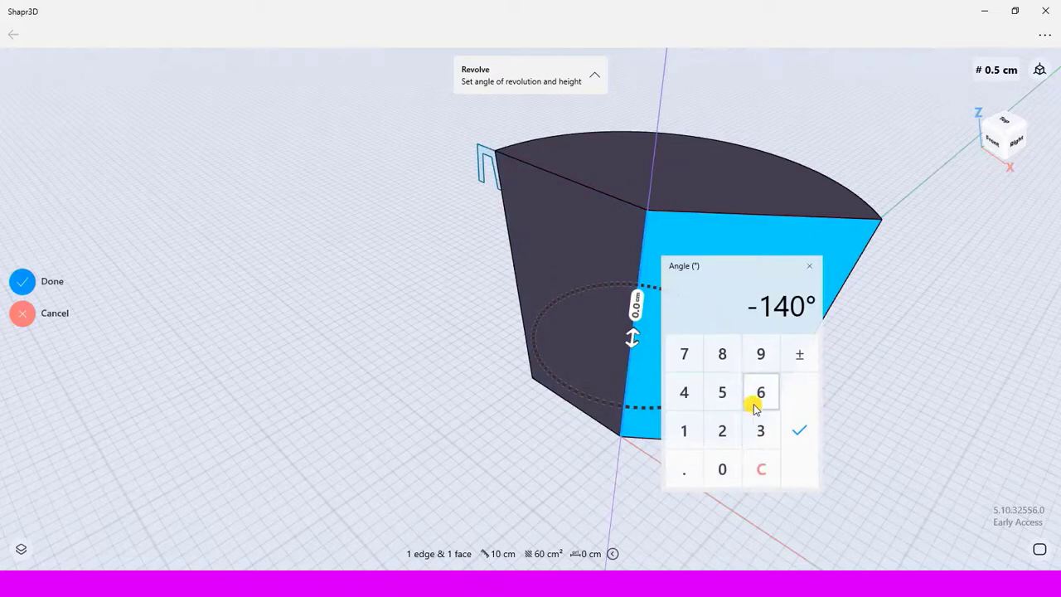
pyautogui.click(760, 430)
pyautogui.click(759, 395)
pyautogui.click(724, 469)
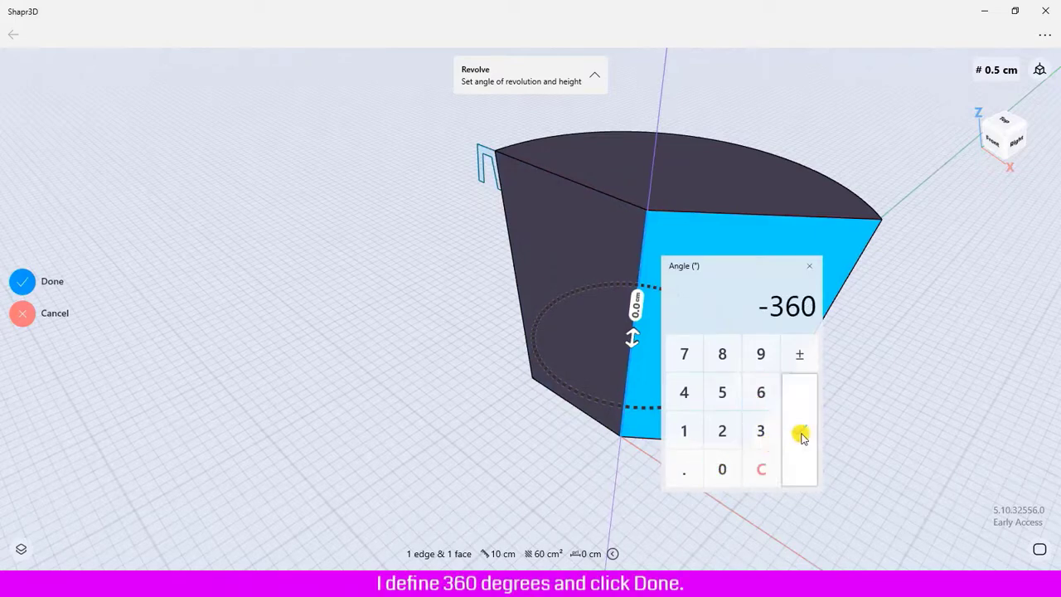
pyautogui.click(799, 431)
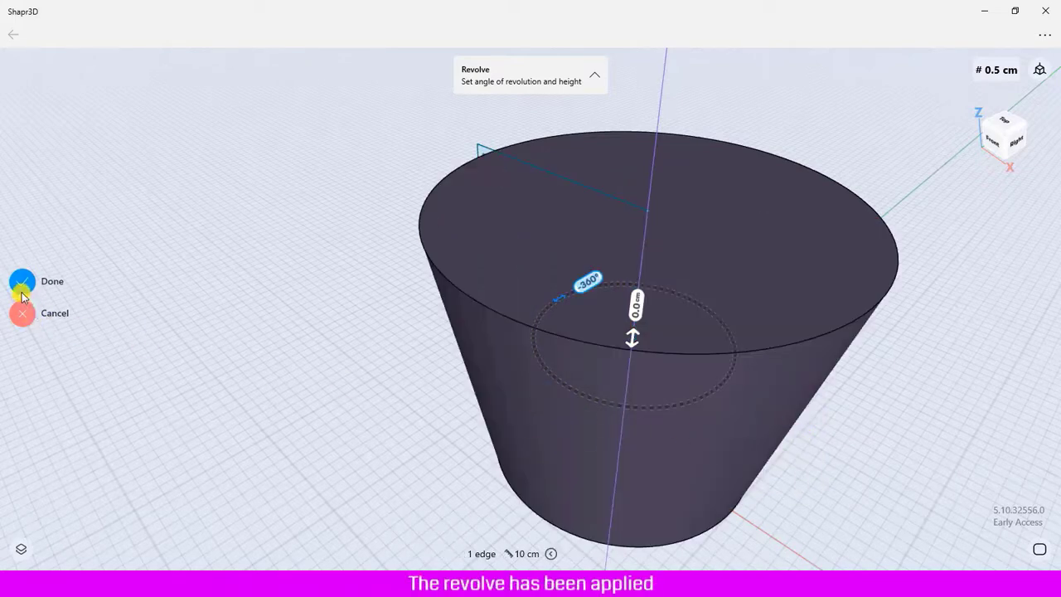
pyautogui.click(23, 281)
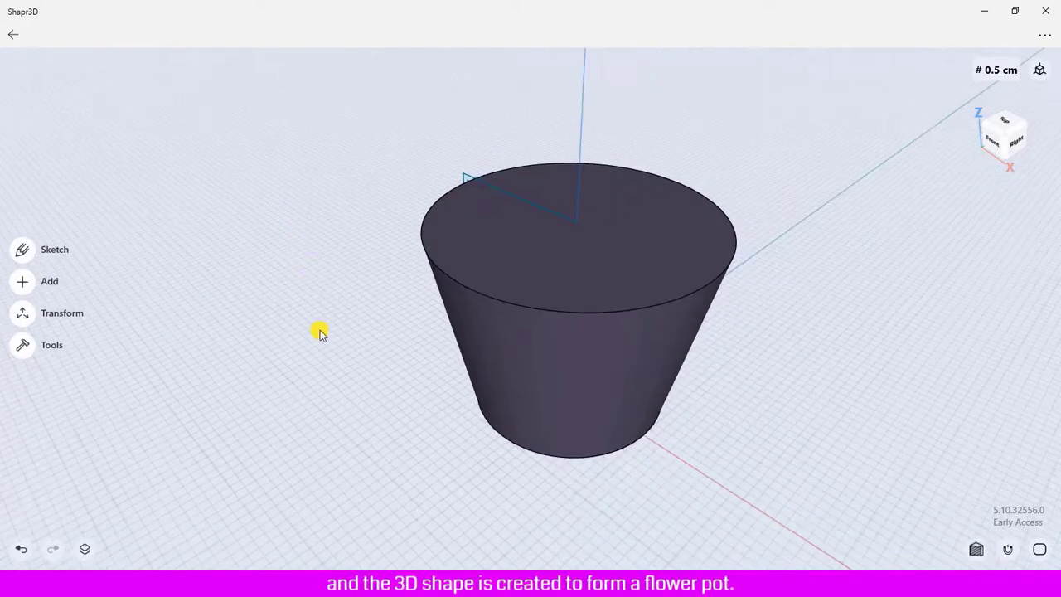
# - Orbit the model to inspect the pot's underside
pyautogui.moveTo(325, 421)
pyautogui.mouseDown(button='right')
pyautogui.moveTo(481, 390)
pyautogui.moveTo(579, 264)
pyautogui.mouseUp(button='right')
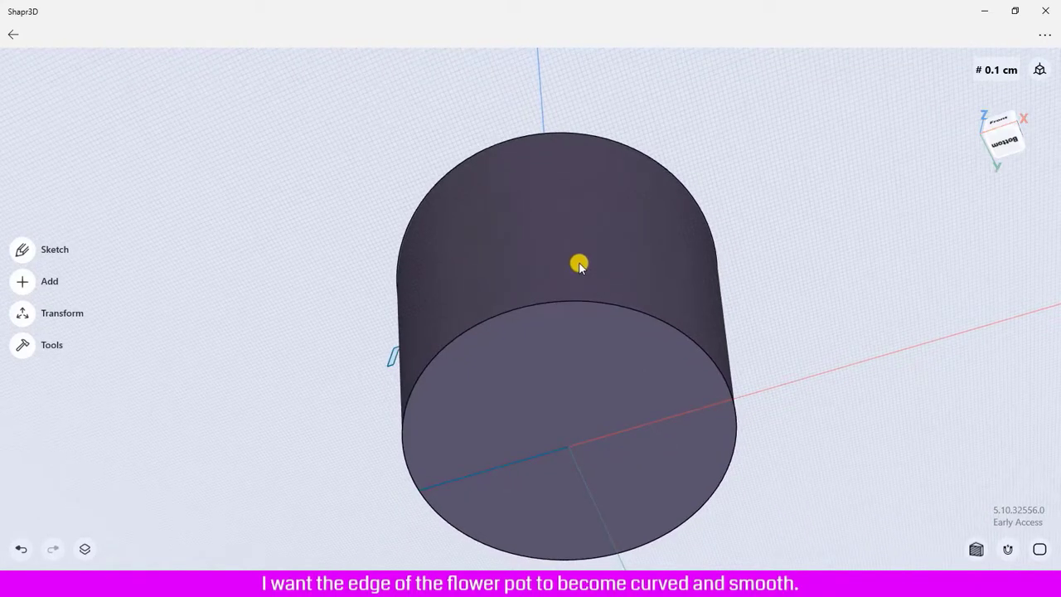
# - Round the pot's bottom edge with a 0.6 cm fillet, then view it from above
pyautogui.click(24, 345)
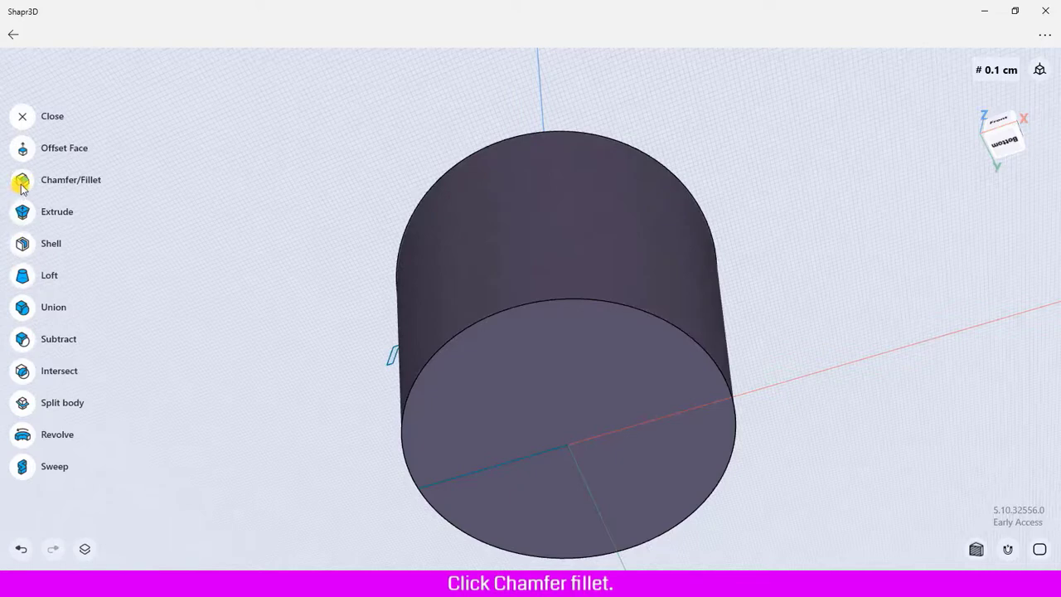
pyautogui.click(22, 184)
pyautogui.click(503, 404)
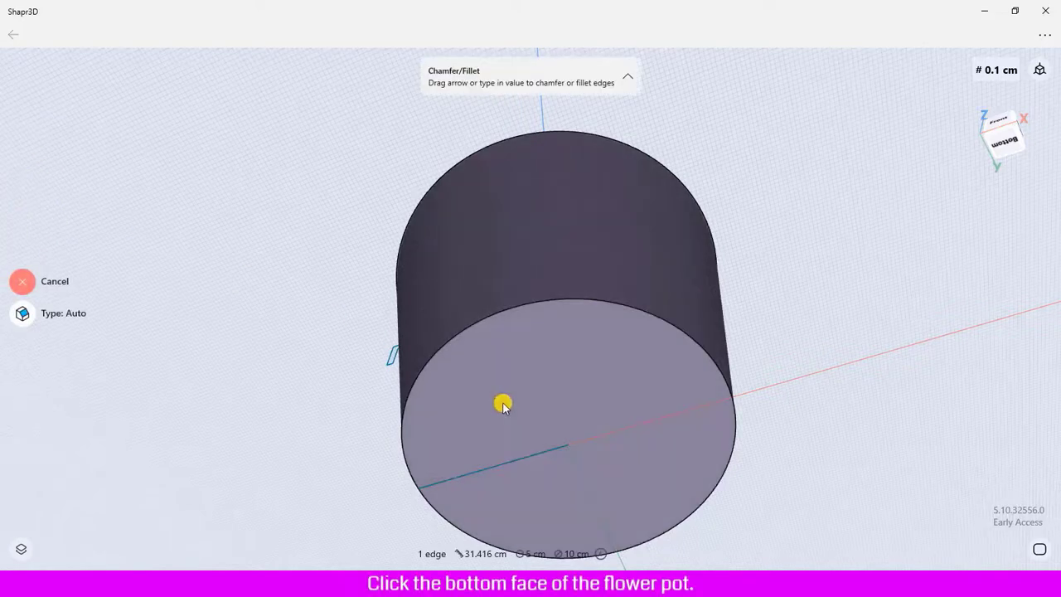
pyautogui.click(504, 404)
pyautogui.click(765, 409)
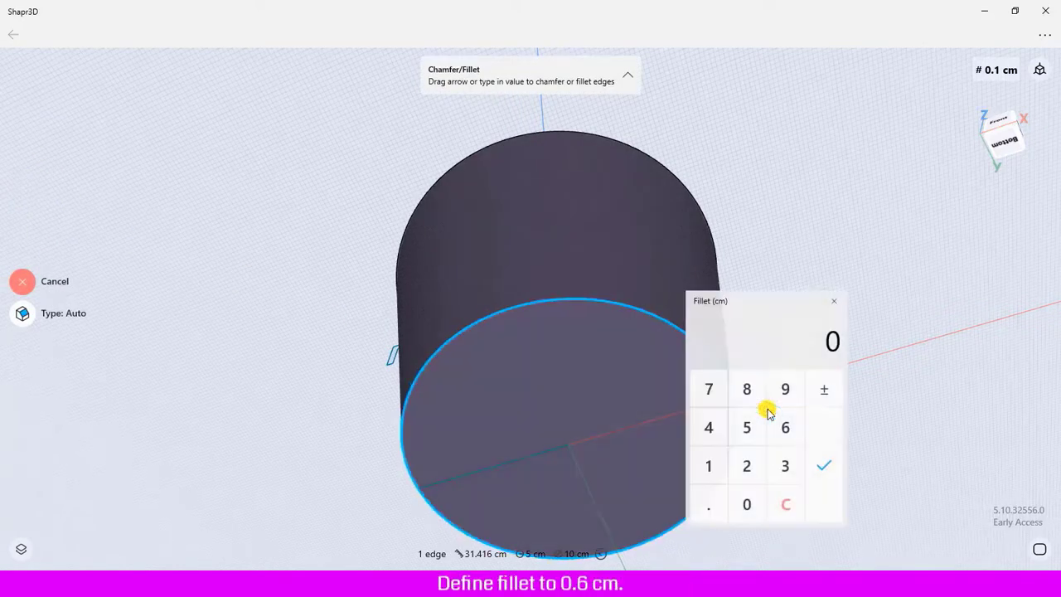
pyautogui.click(708, 504)
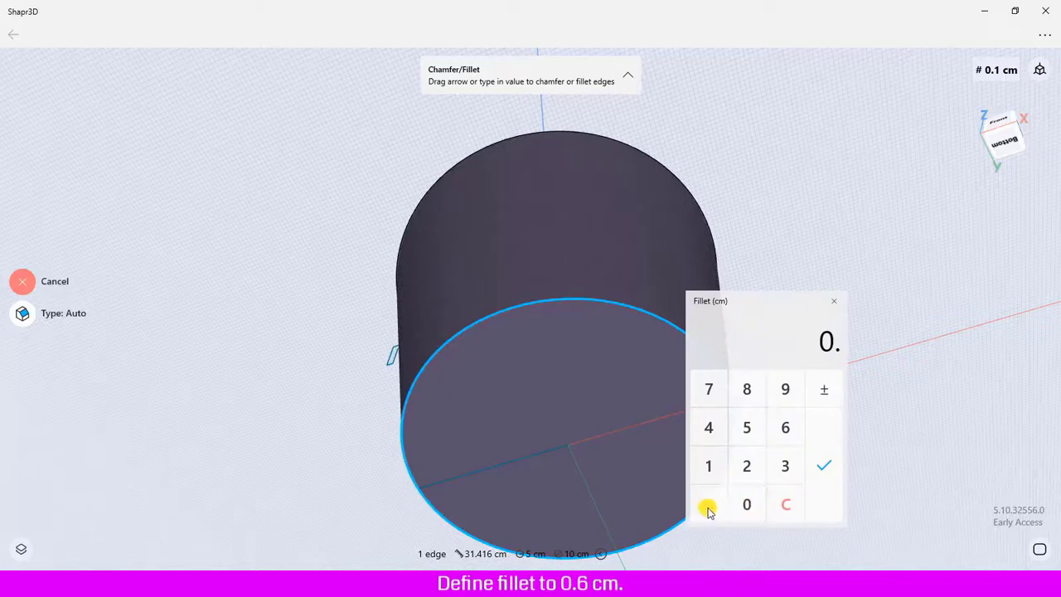
pyautogui.click(785, 429)
pyautogui.click(823, 467)
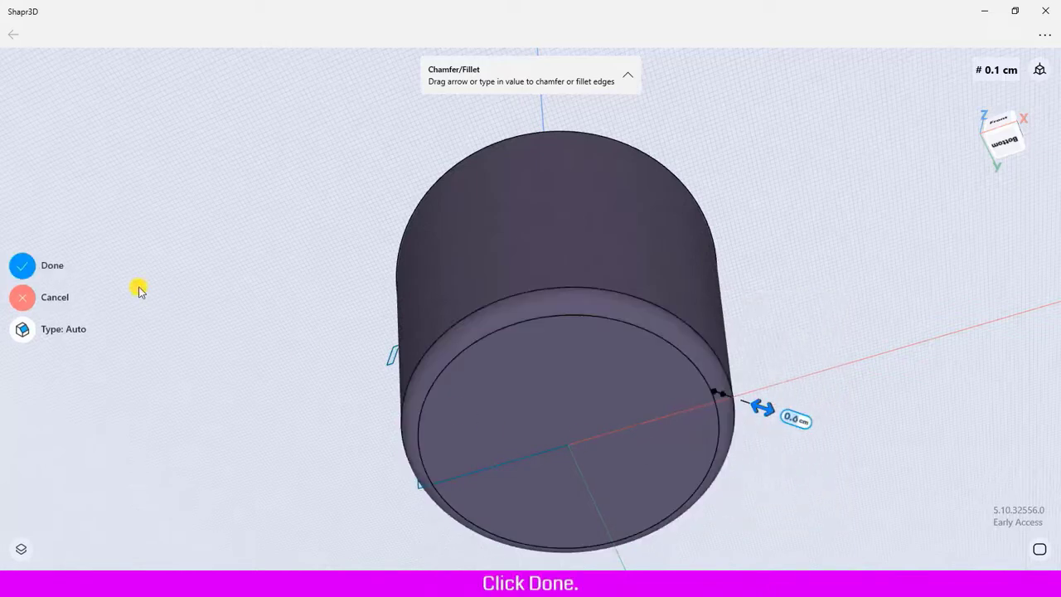
pyautogui.click(22, 265)
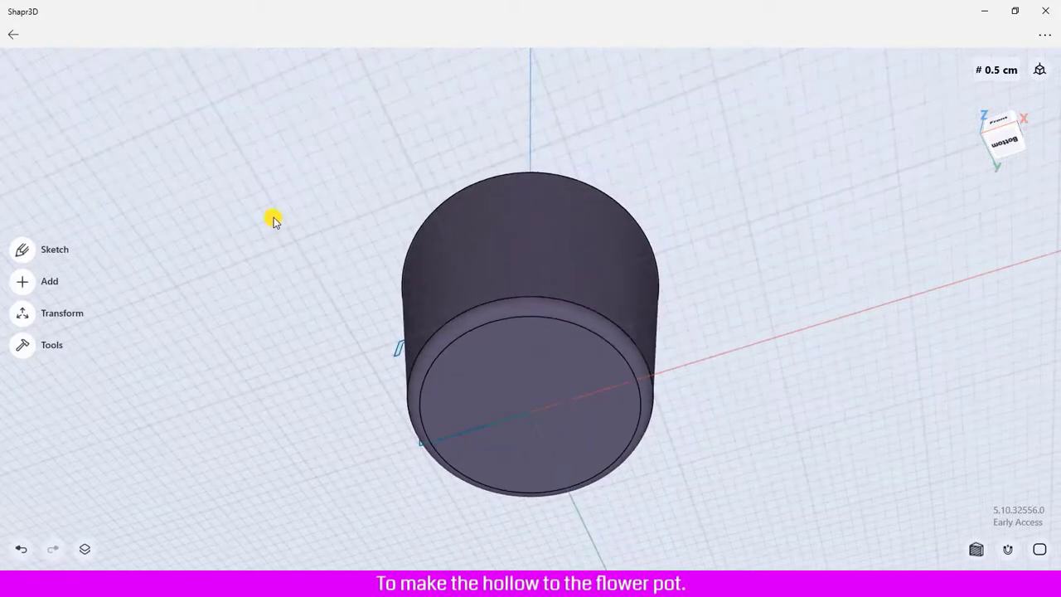
pyautogui.moveTo(315, 294); pyautogui.dragTo(338, 162, button='right')
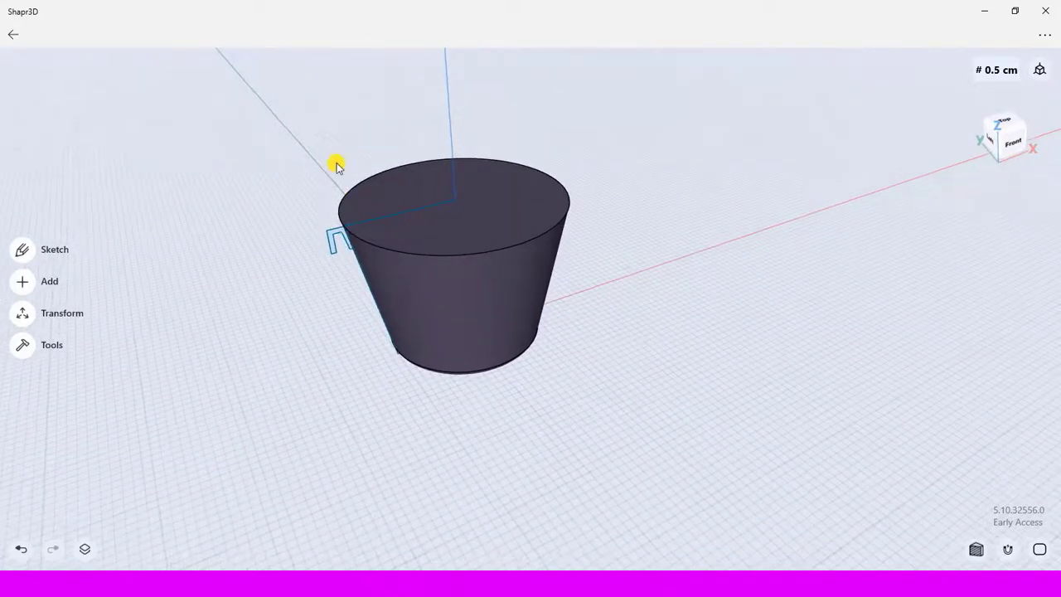
pyautogui.scroll(3, 338, 162)
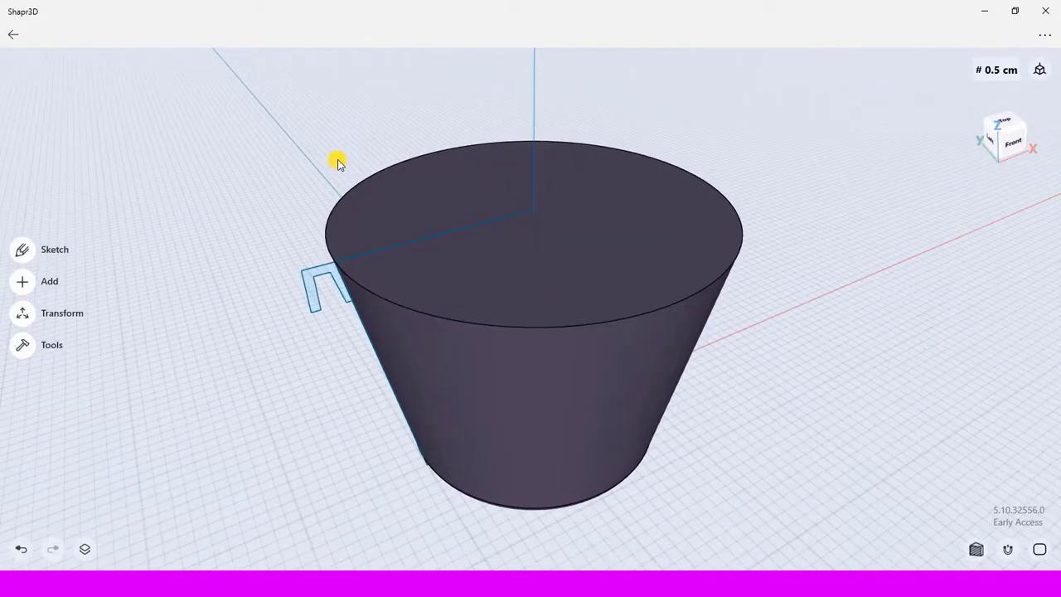
# - Shell the pot with 0.3 cm walls, removing the top face as the opening
pyautogui.click(21, 346)
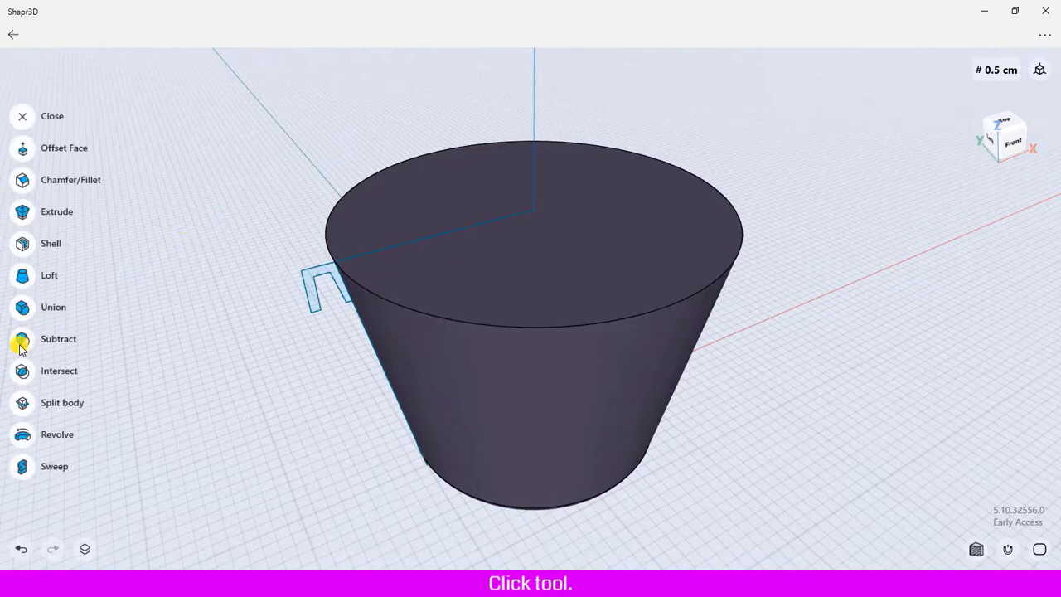
pyautogui.click(22, 244)
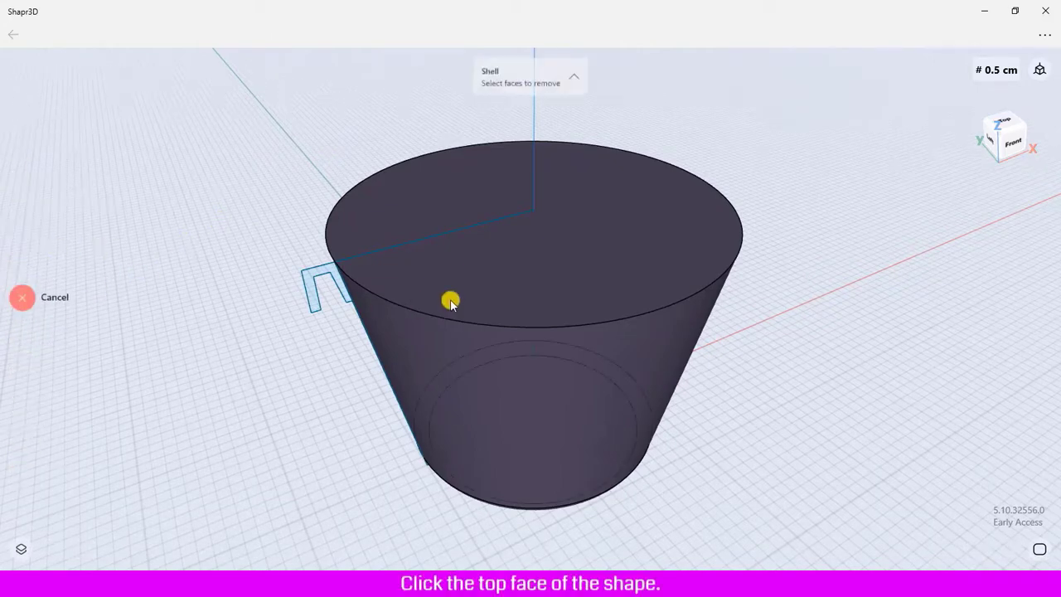
pyautogui.click(567, 272)
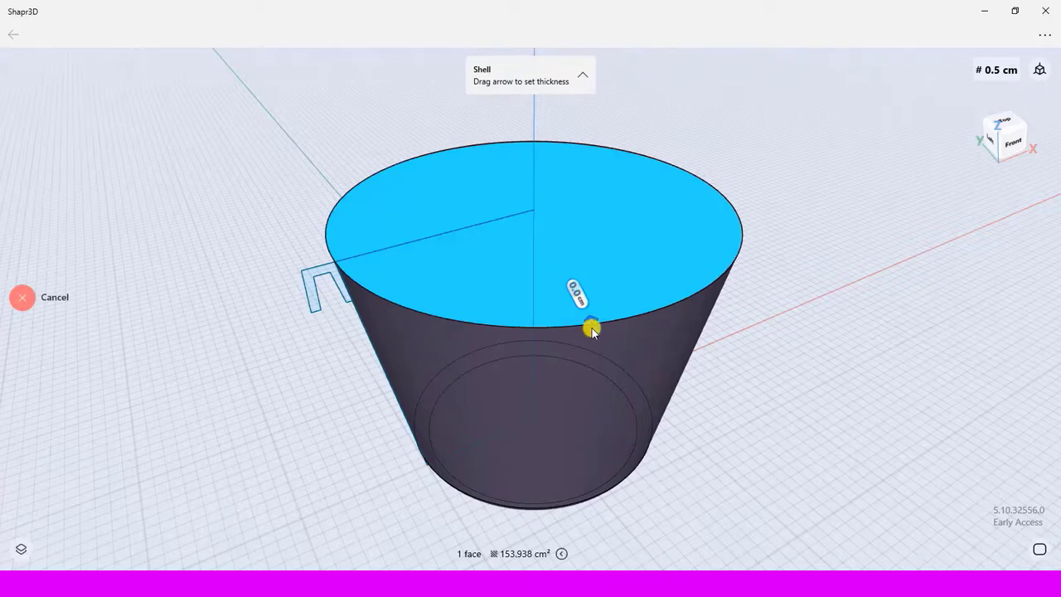
pyautogui.moveTo(609, 371); pyautogui.dragTo(614, 374)
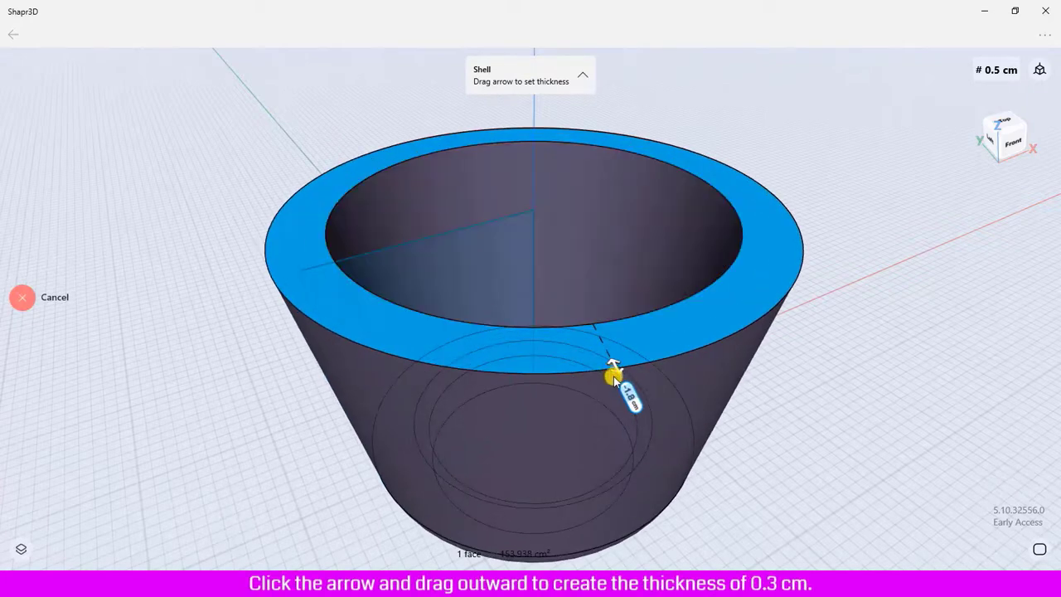
pyautogui.click(628, 391)
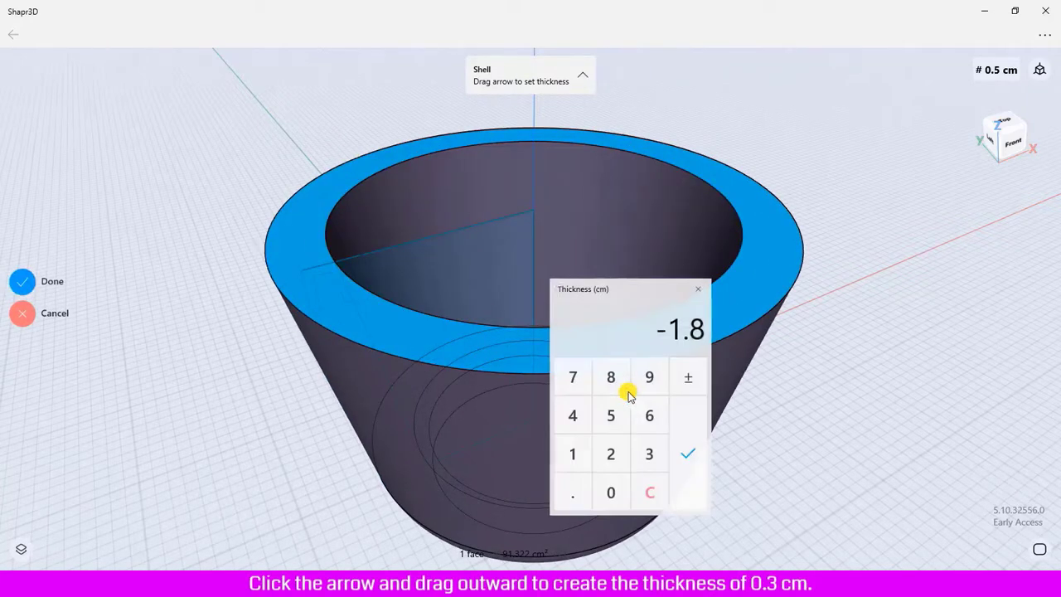
pyautogui.click(612, 493)
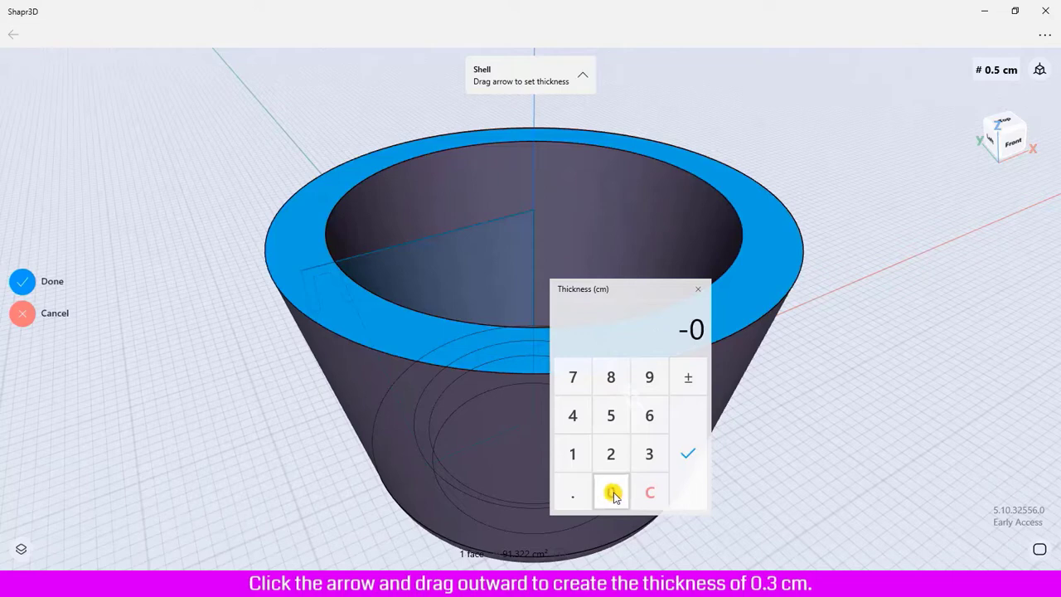
pyautogui.click(570, 494)
pyautogui.click(648, 453)
pyautogui.click(688, 459)
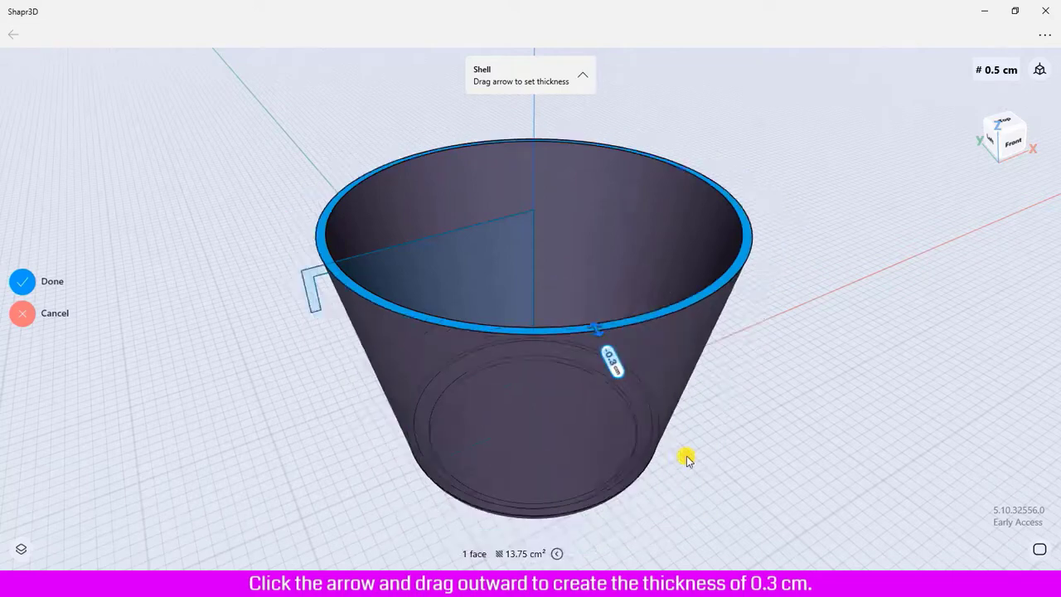
pyautogui.click(22, 282)
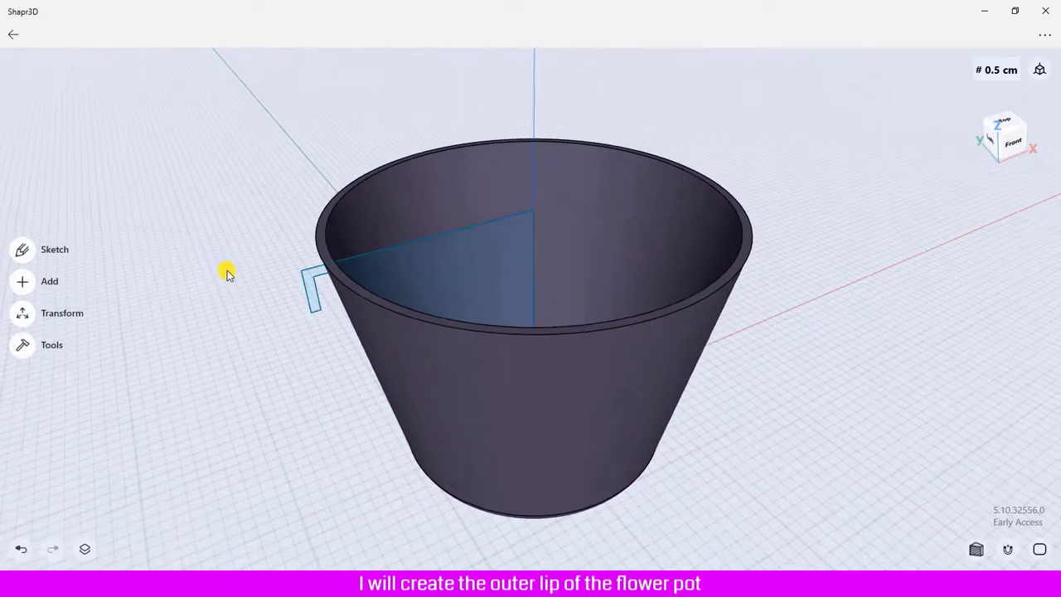
pyautogui.moveTo(227, 270)
pyautogui.mouseDown(button='right')
pyautogui.moveTo(238, 303)
pyautogui.moveTo(228, 251)
pyautogui.moveTo(213, 250)
pyautogui.mouseUp(button='right')
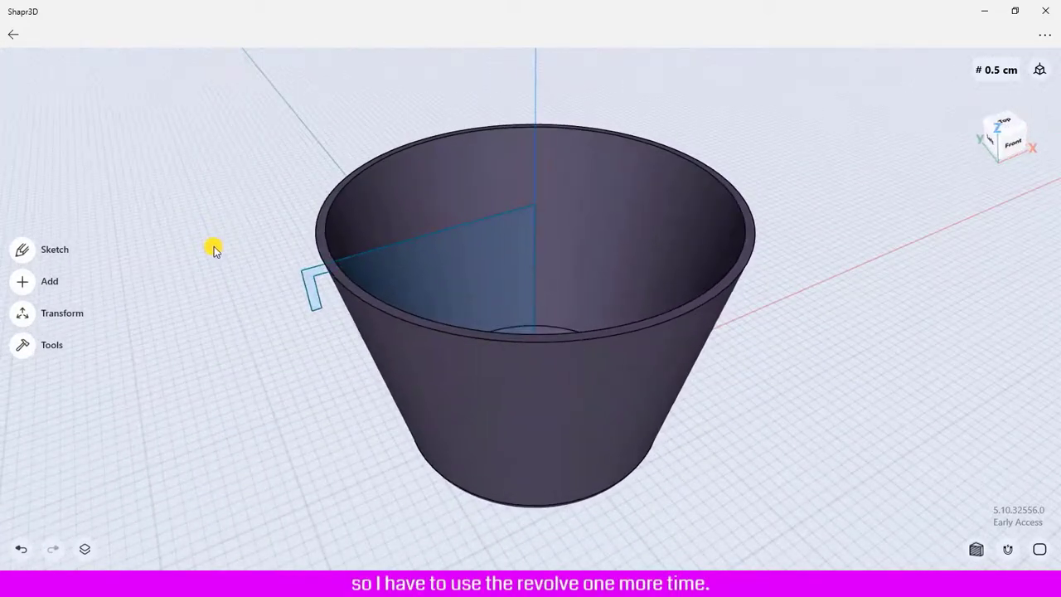
# - Revolve the L-shaped lip sketch around the Z axis with a -360° angle
pyautogui.click(23, 345)
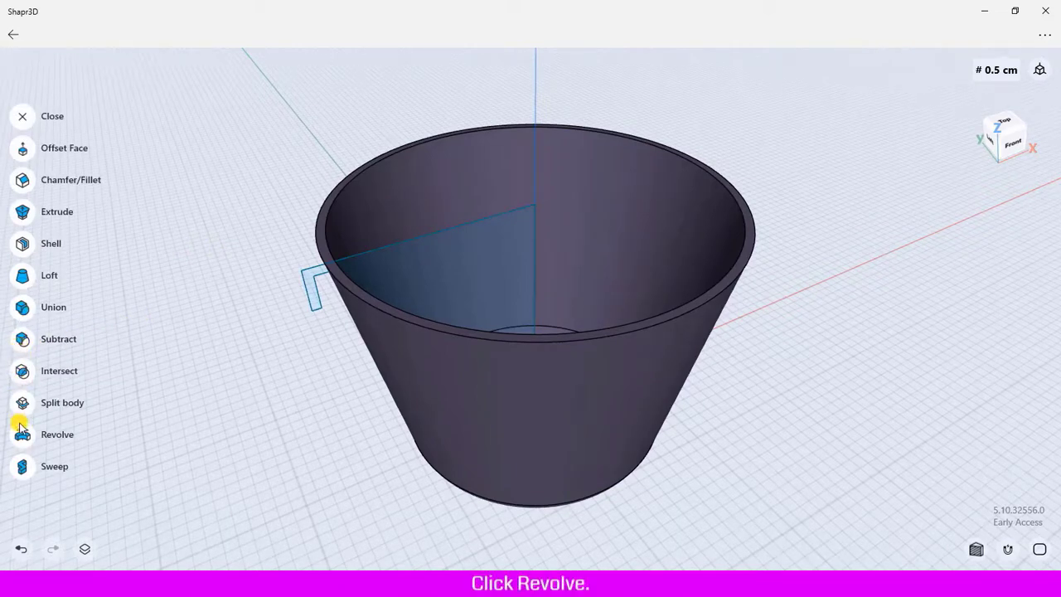
pyautogui.click(22, 438)
pyautogui.click(307, 278)
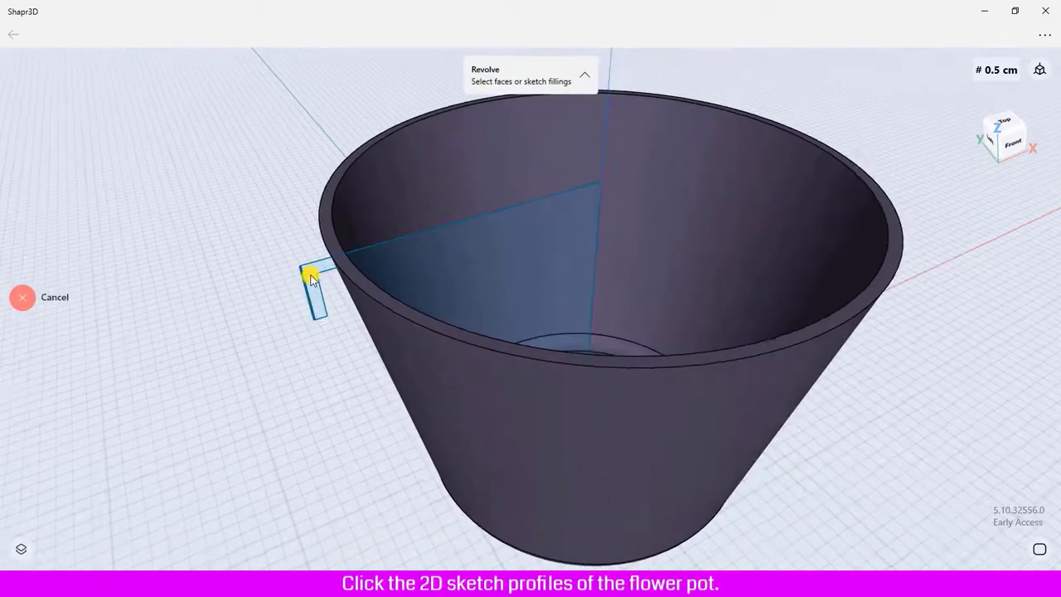
pyautogui.click(311, 278)
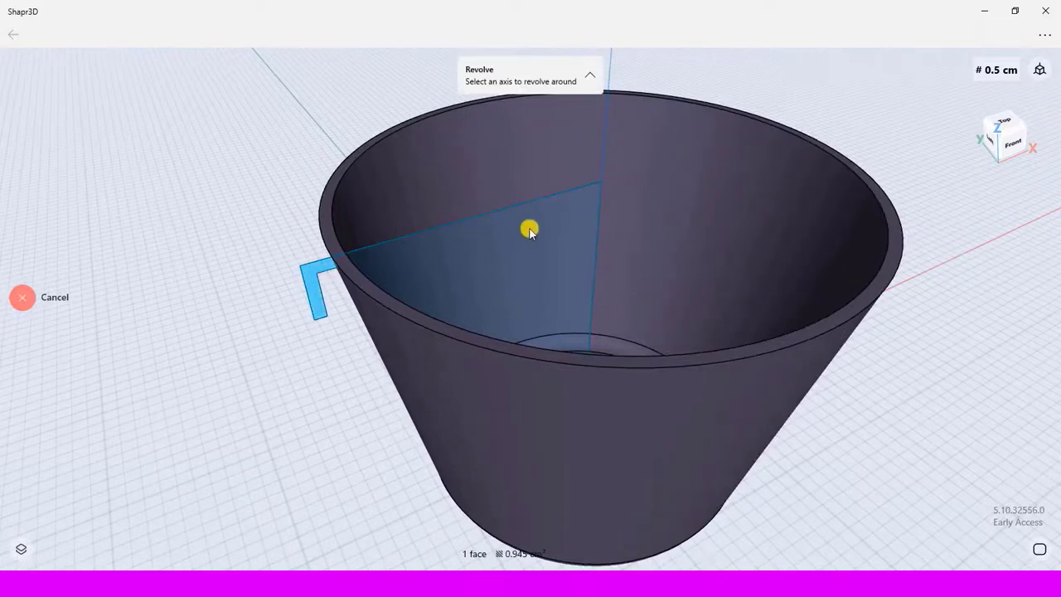
pyautogui.click(605, 142)
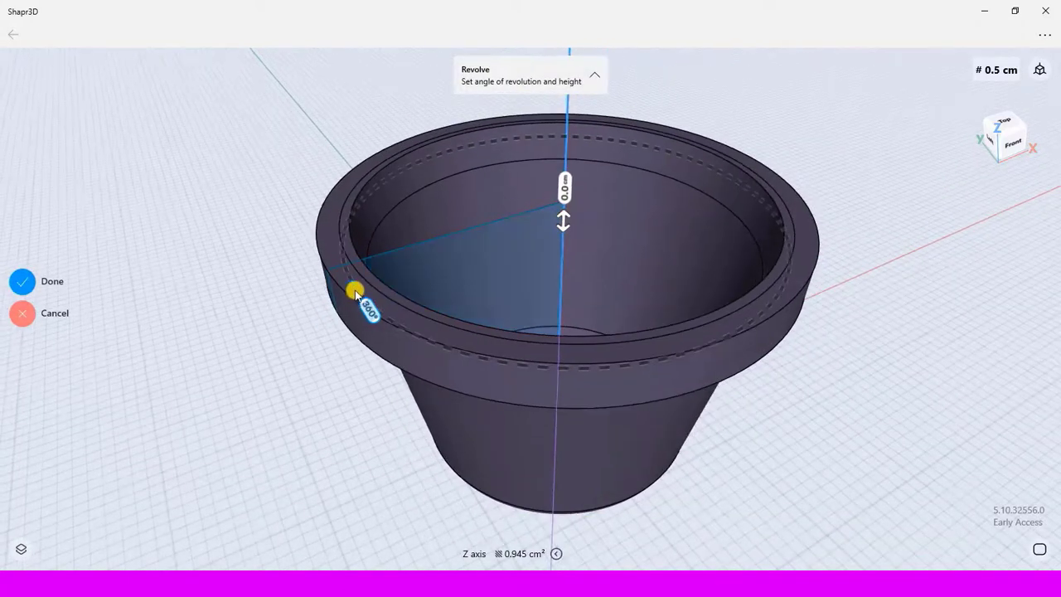
pyautogui.moveTo(355, 289)
pyautogui.mouseDown()
pyautogui.moveTo(545, 332)
pyautogui.moveTo(758, 292)
pyautogui.moveTo(762, 279)
pyautogui.moveTo(445, 353)
pyautogui.moveTo(307, 244)
pyautogui.moveTo(329, 169)
pyautogui.moveTo(628, 190)
pyautogui.moveTo(739, 431)
pyautogui.moveTo(403, 427)
pyautogui.mouseUp()
pyautogui.click(424, 341)
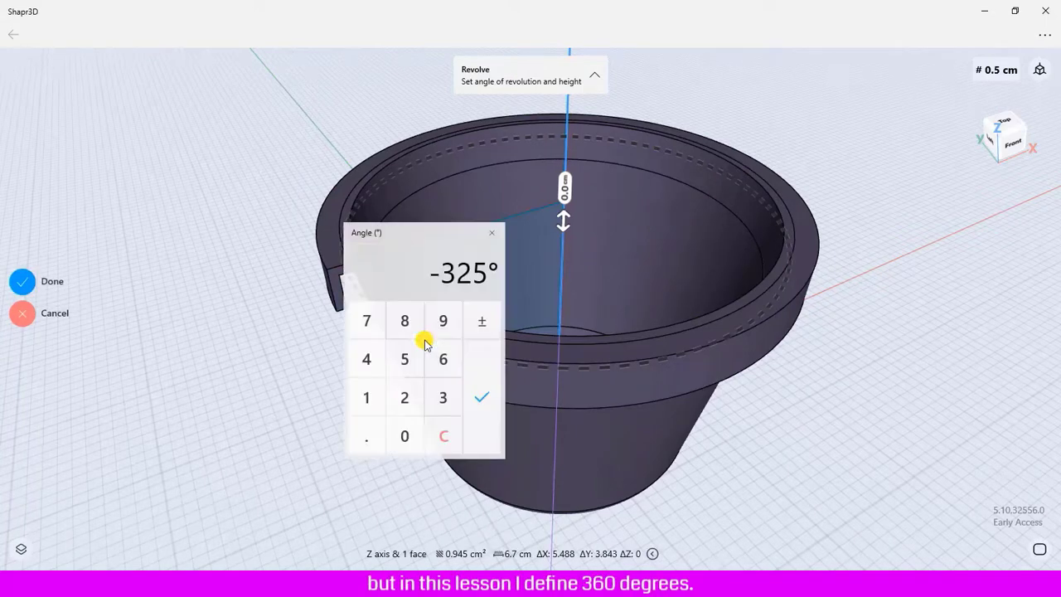
pyautogui.click(442, 398)
pyautogui.click(442, 359)
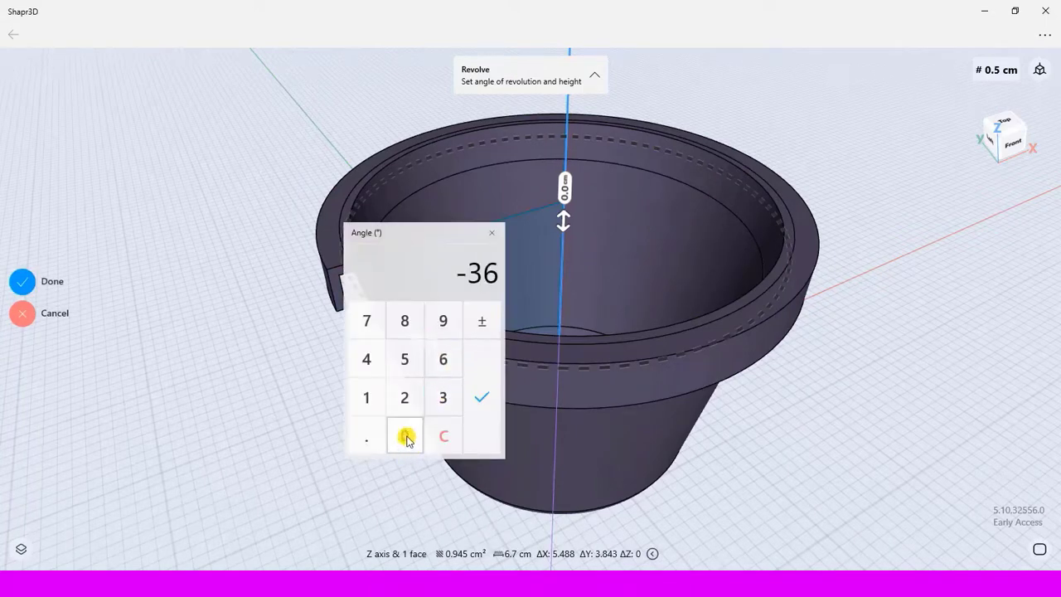
pyautogui.click(405, 436)
pyautogui.click(479, 413)
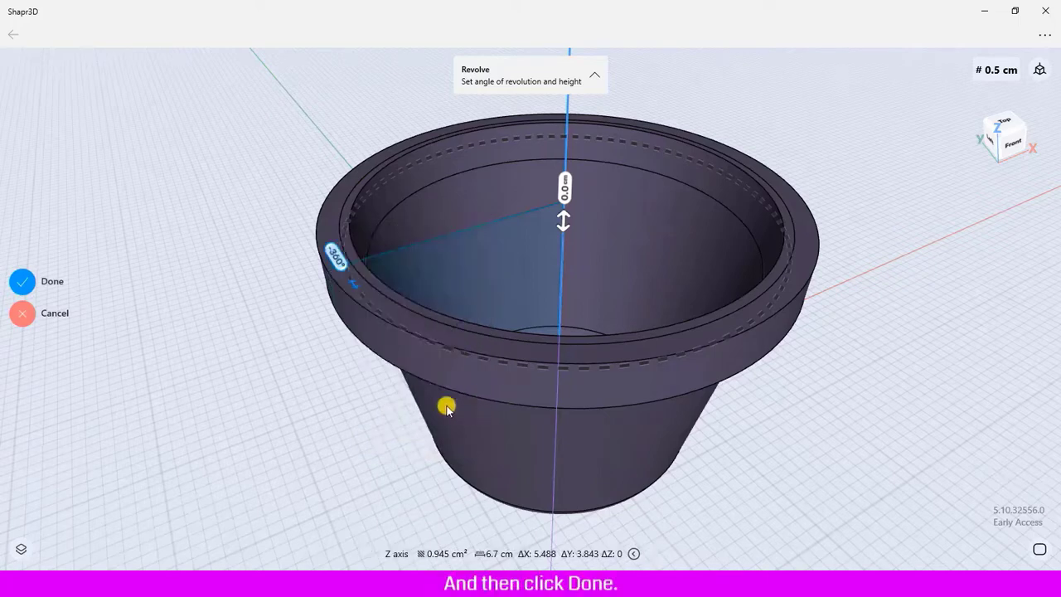
# - Finish the outer lip, then toggle Body 01 and Body 02 visibility to check each
pyautogui.click(23, 282)
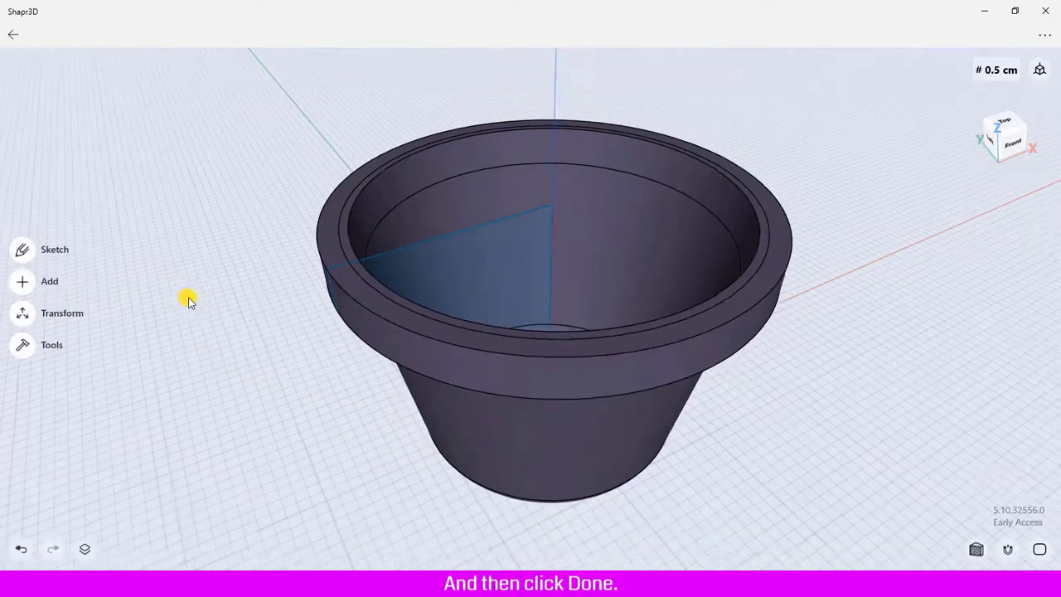
pyautogui.moveTo(185, 299); pyautogui.dragTo(190, 359, button='right')
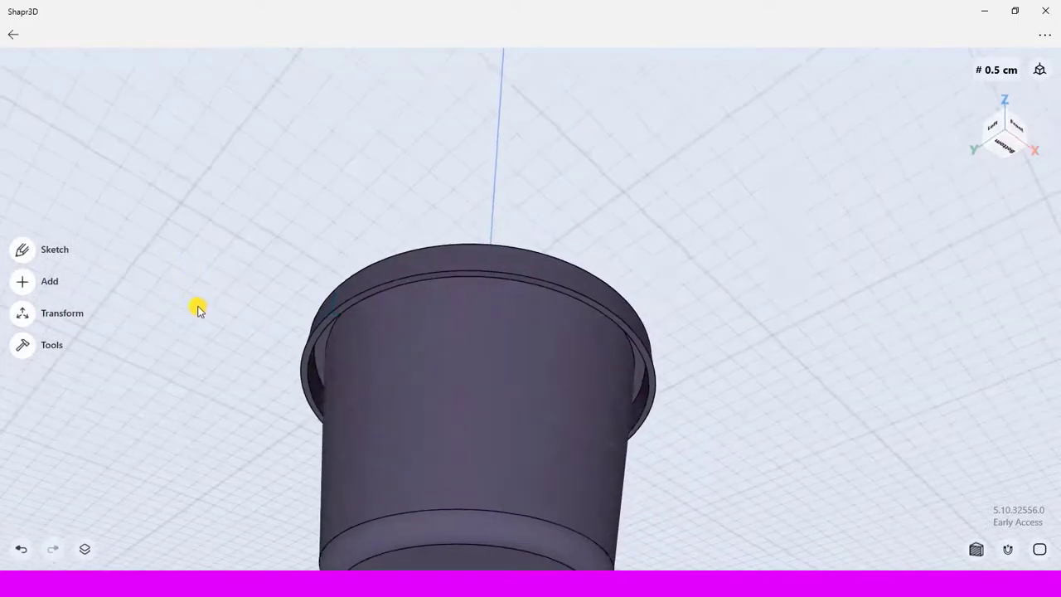
pyautogui.click(85, 549)
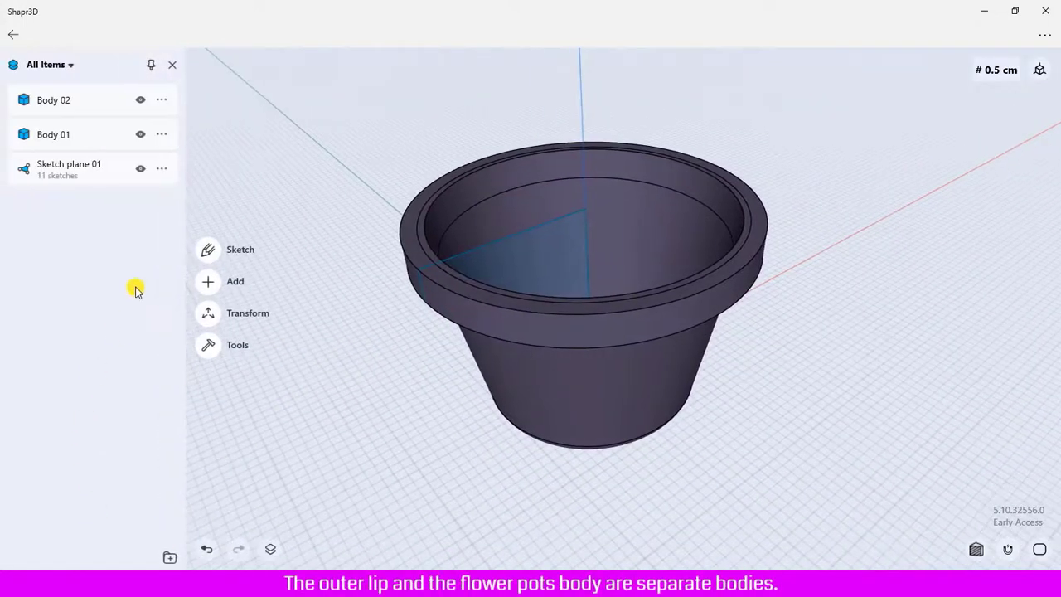
pyautogui.click(140, 136)
pyautogui.click(140, 134)
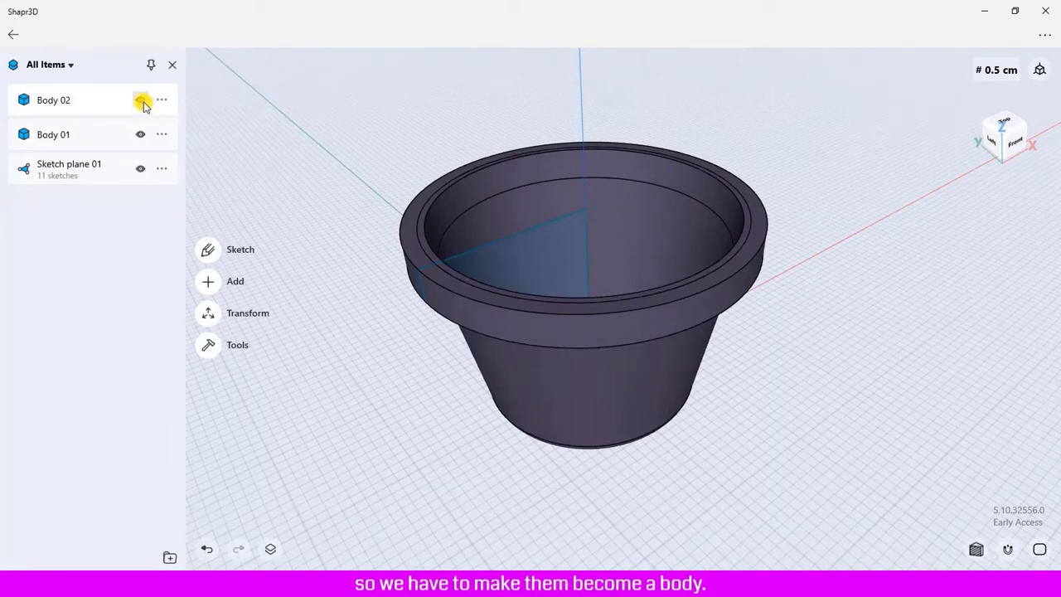
pyautogui.click(141, 101)
pyautogui.click(141, 101)
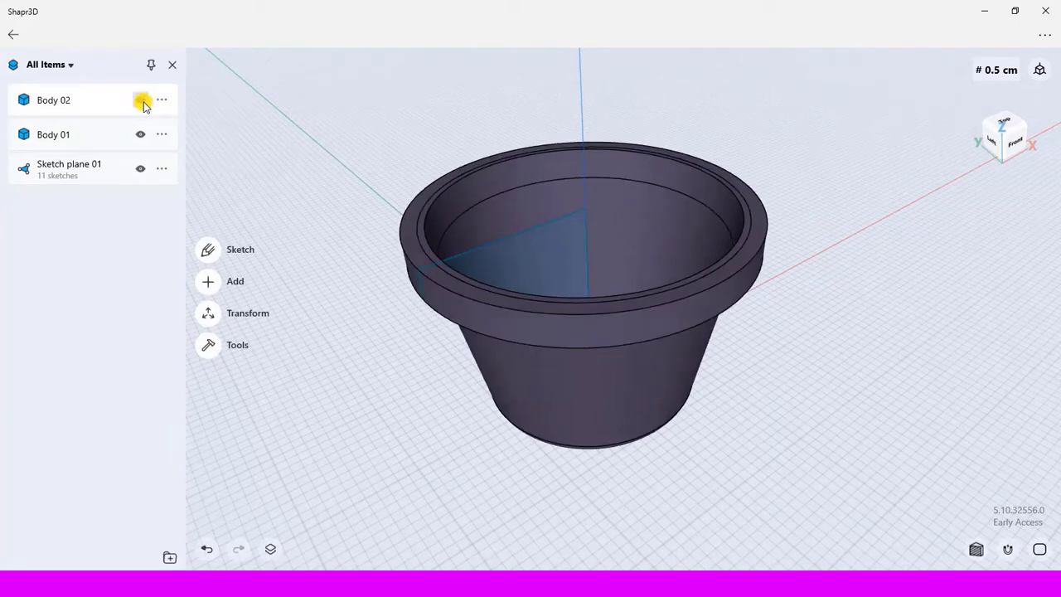
# - Union Body 01 (pot) and Body 02 (lip) into one solid body
pyautogui.click(61, 135)
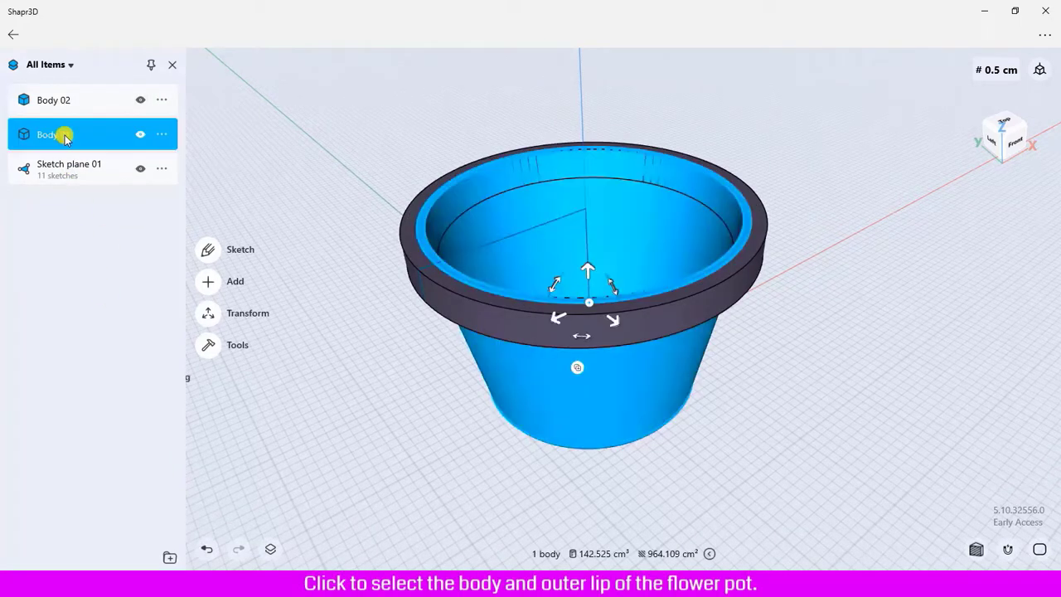
pyautogui.click(63, 101)
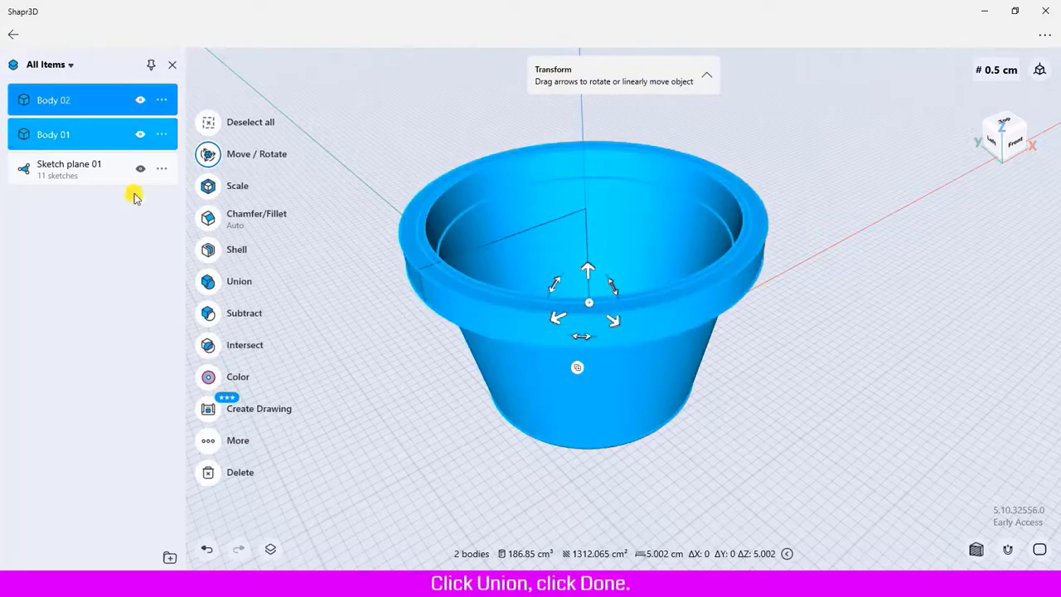
pyautogui.click(211, 282)
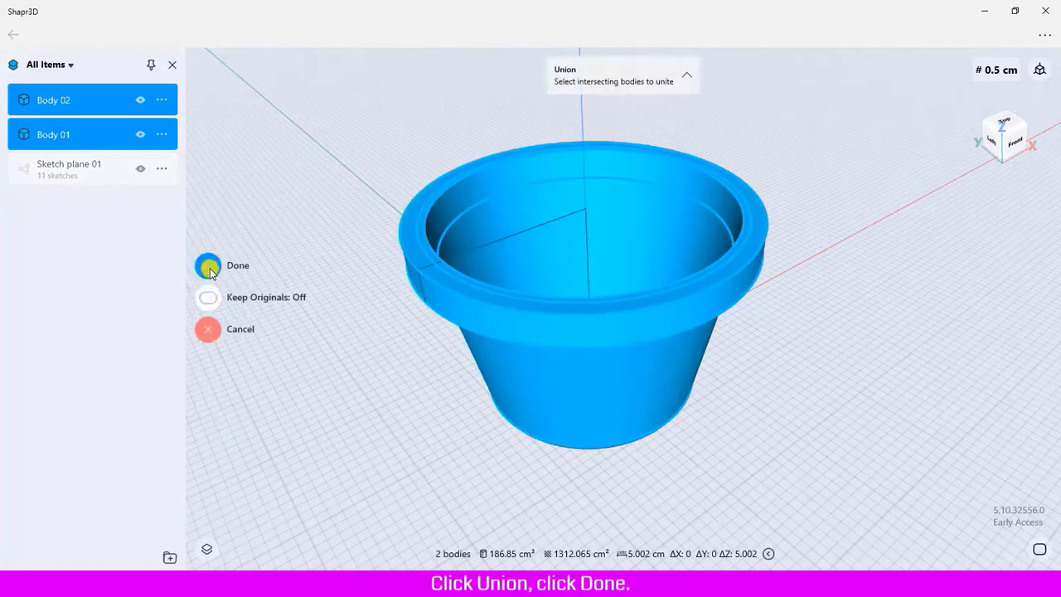
pyautogui.click(209, 266)
pyautogui.moveTo(433, 387)
pyautogui.mouseDown(button='right')
pyautogui.moveTo(438, 332)
pyautogui.moveTo(450, 324)
pyautogui.moveTo(481, 391)
pyautogui.moveTo(477, 417)
pyautogui.mouseUp(button='right')
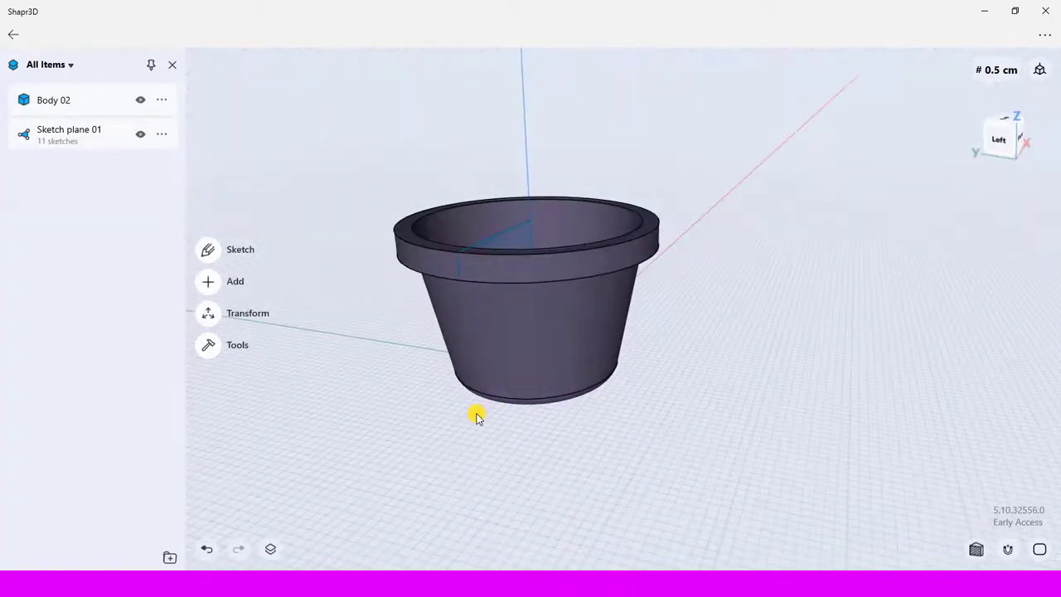
# - Rename the merged body to 'Flower Pot'
pyautogui.click(161, 101)
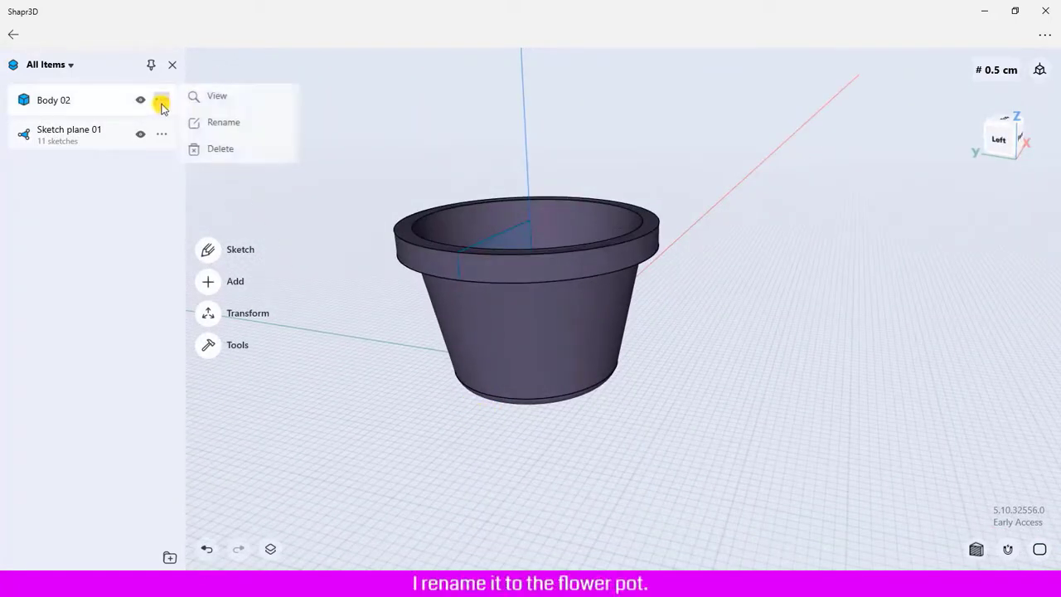
pyautogui.click(208, 121)
pyautogui.write('Flower Pot')
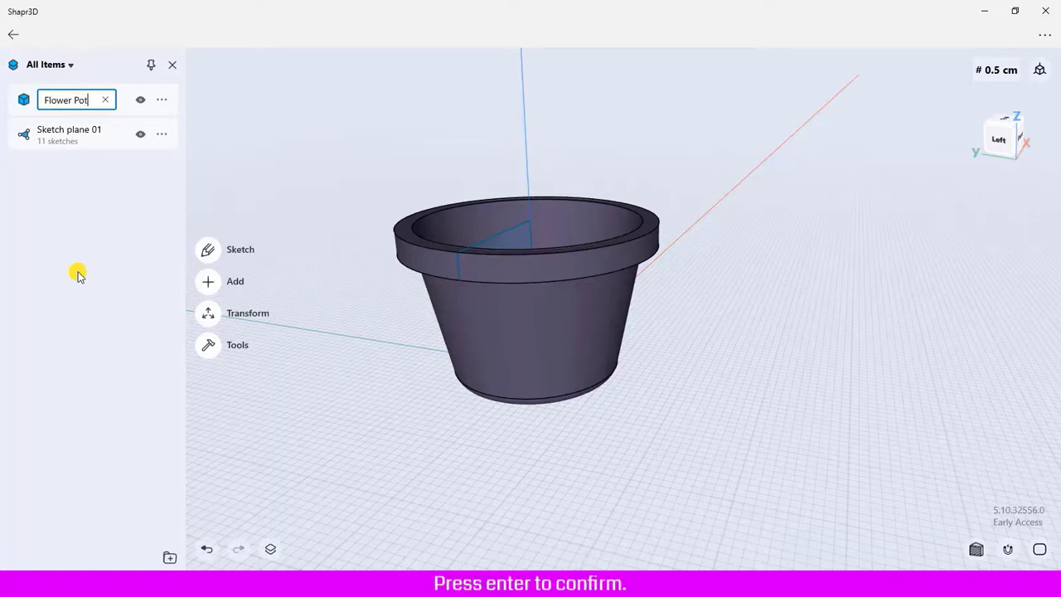
pyautogui.press('Return')
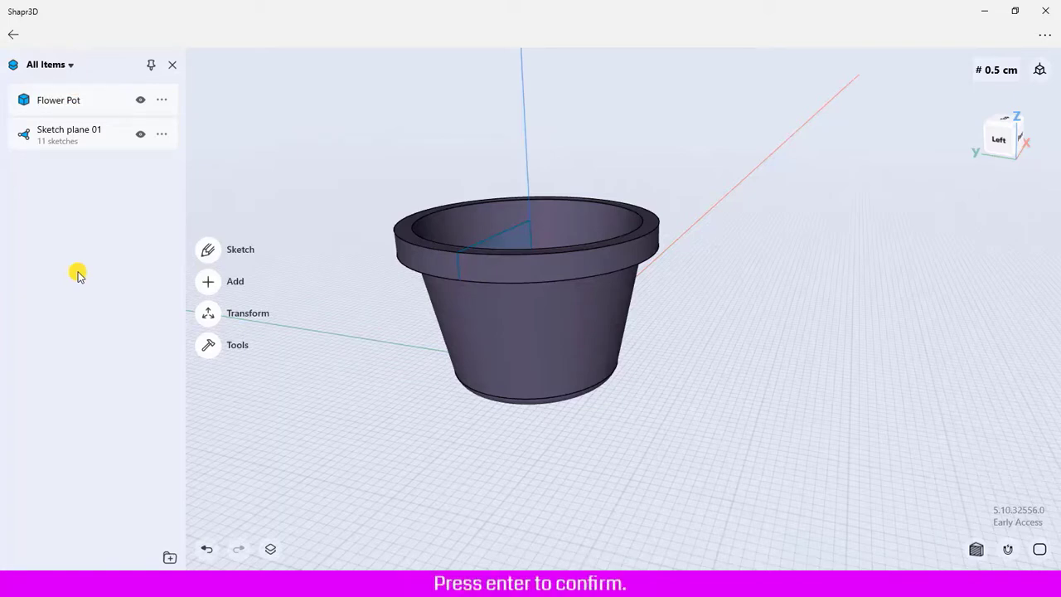
pyautogui.scroll(-2, 343, 142)
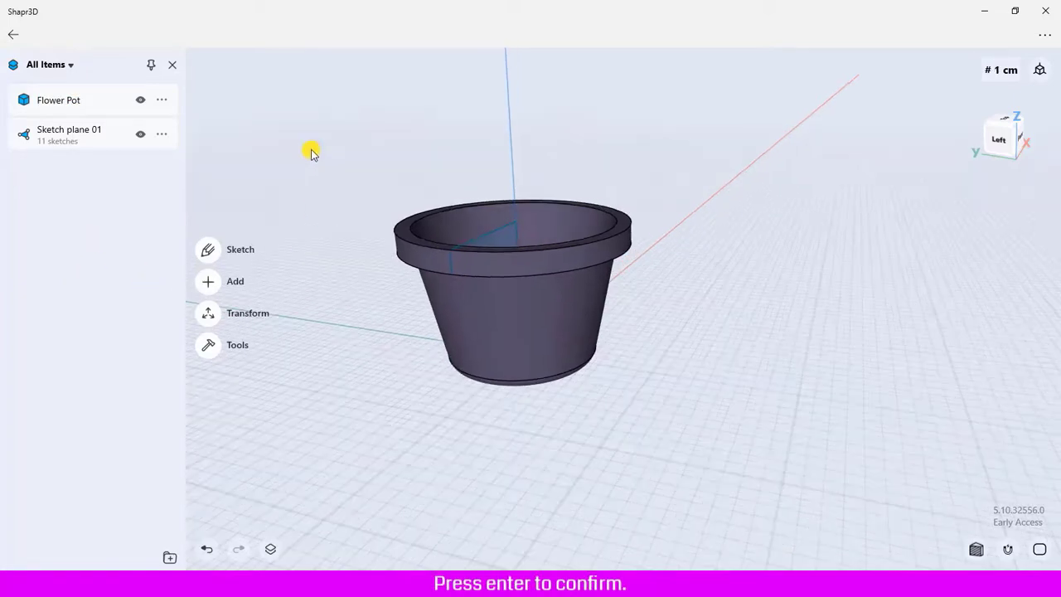
pyautogui.moveTo(313, 152)
pyautogui.mouseDown(button='right')
pyautogui.moveTo(338, 207)
pyautogui.moveTo(341, 175)
pyautogui.moveTo(315, 161)
pyautogui.mouseUp(button='right')
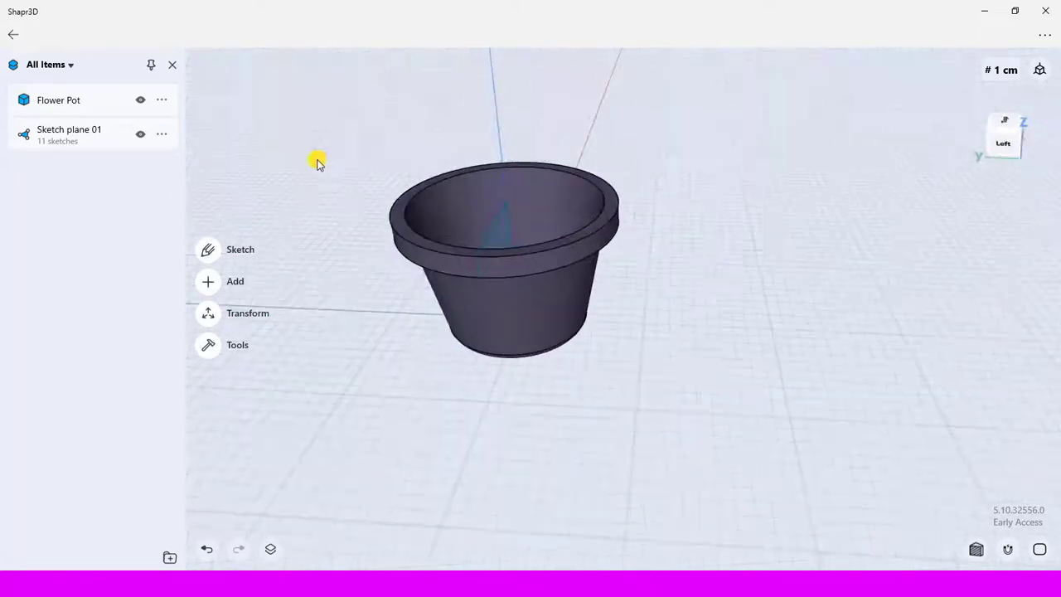
# - Delete Sketch plane 01 and collapse the items panel
pyautogui.click(162, 136)
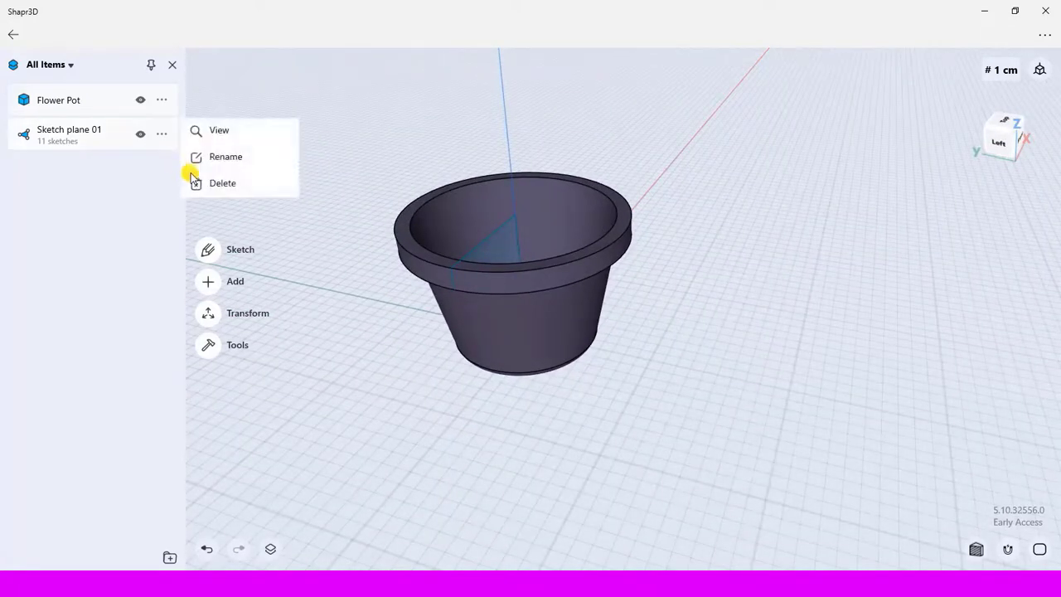
pyautogui.click(204, 183)
pyautogui.click(170, 64)
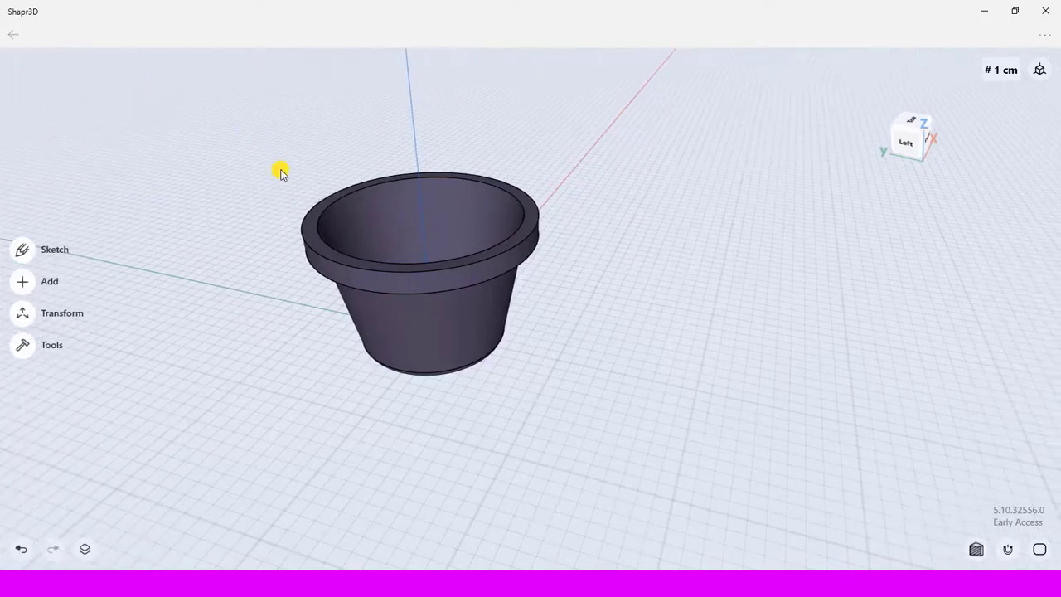
pyautogui.scroll(2, 280, 171)
pyautogui.moveTo(740, 337); pyautogui.dragTo(740, 343, button='right')
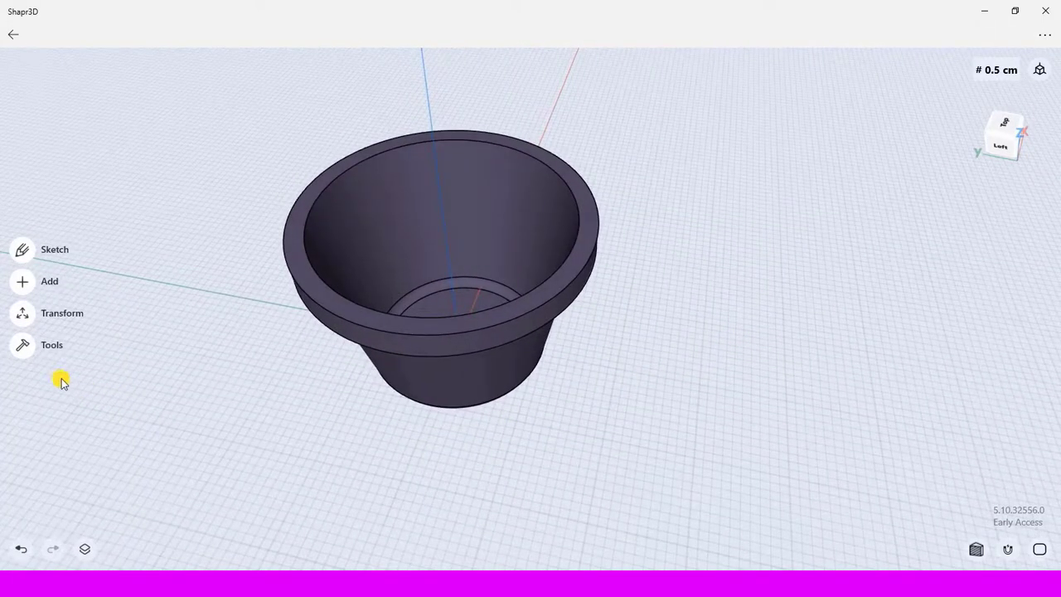
# - Start a fillet on the two top edges of the pot's rim
pyautogui.click(23, 348)
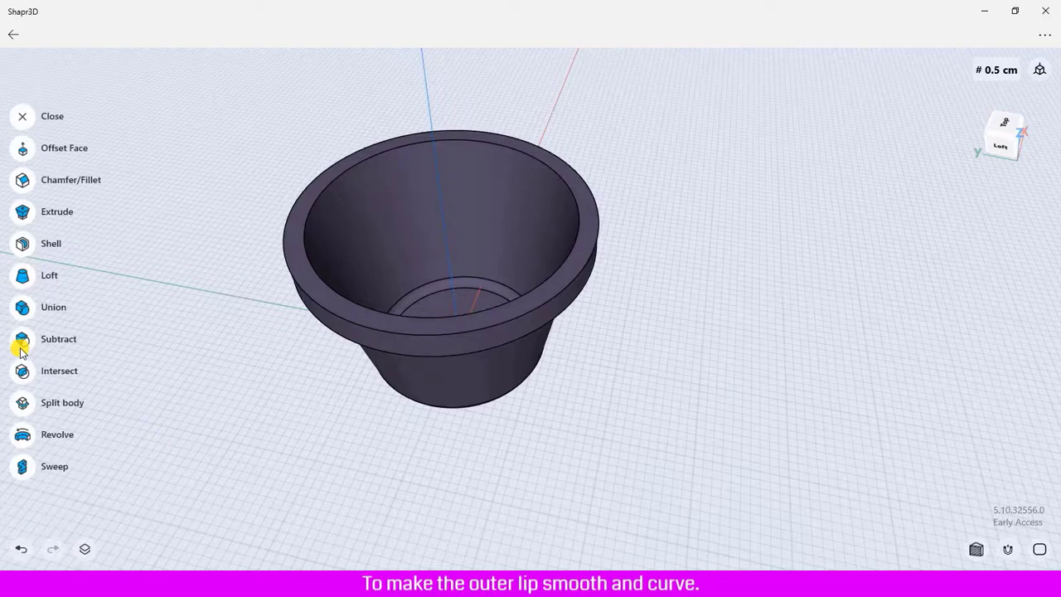
pyautogui.click(47, 183)
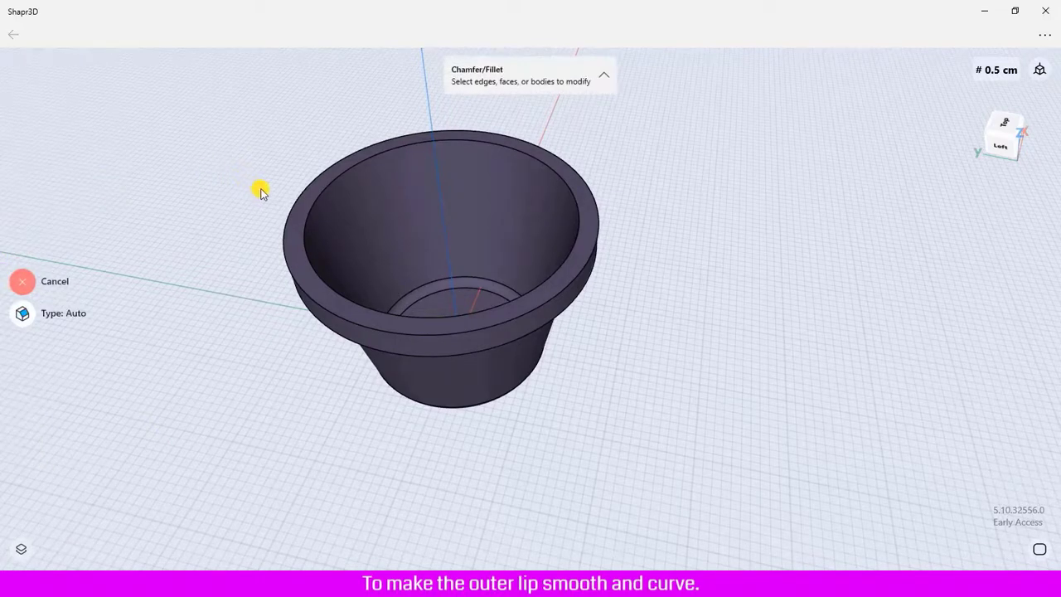
pyautogui.scroll(2, 291, 232)
pyautogui.click(296, 247)
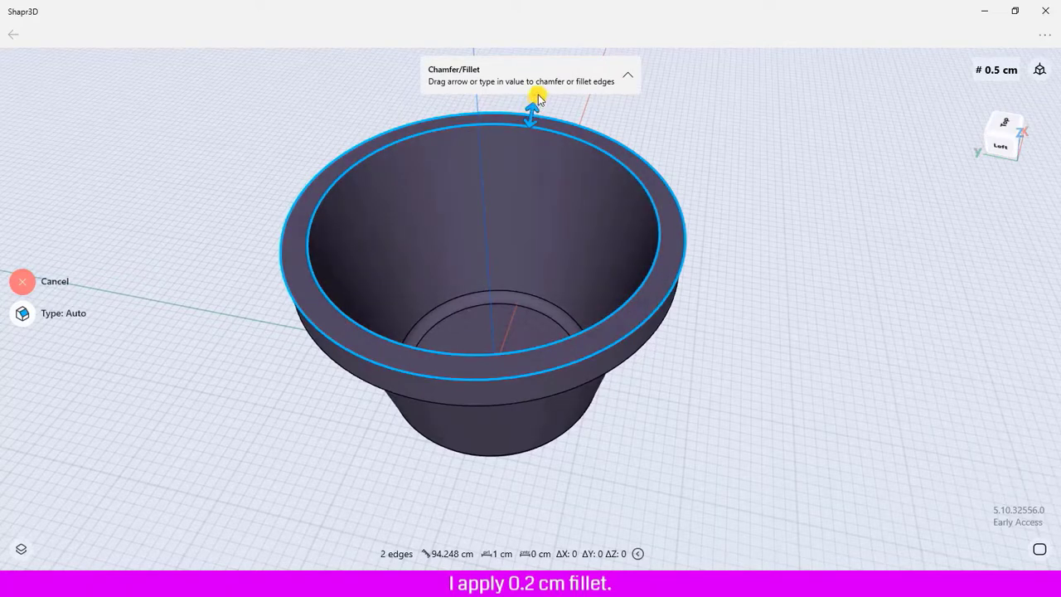
pyautogui.moveTo(538, 98); pyautogui.dragTo(537, 106)
pyautogui.scroll(-2, 514, 214)
pyautogui.scroll(2, 635, 230)
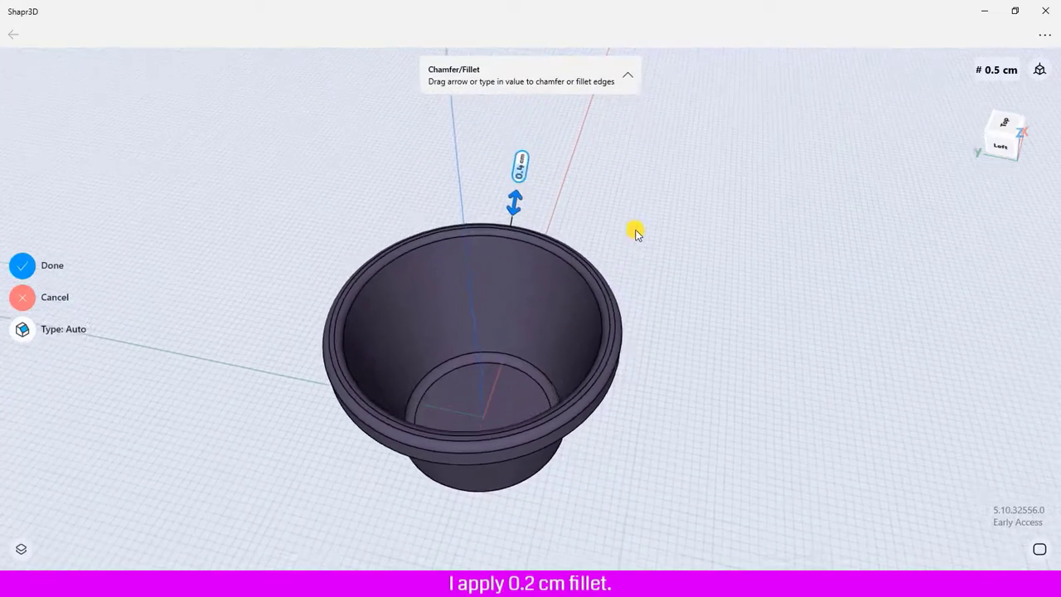
pyautogui.scroll(2, 539, 170)
pyautogui.scroll(2, 538, 170)
# - Set the rim fillet size to 0.2 cm and apply it
pyautogui.click(514, 174)
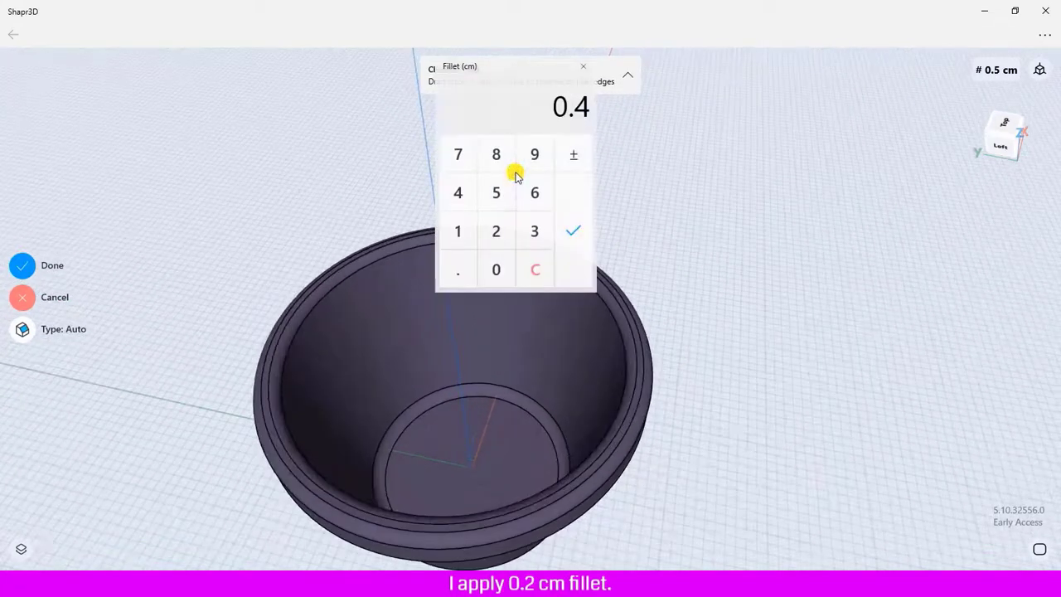
pyautogui.click(496, 270)
pyautogui.click(457, 269)
pyautogui.click(496, 230)
pyautogui.click(572, 254)
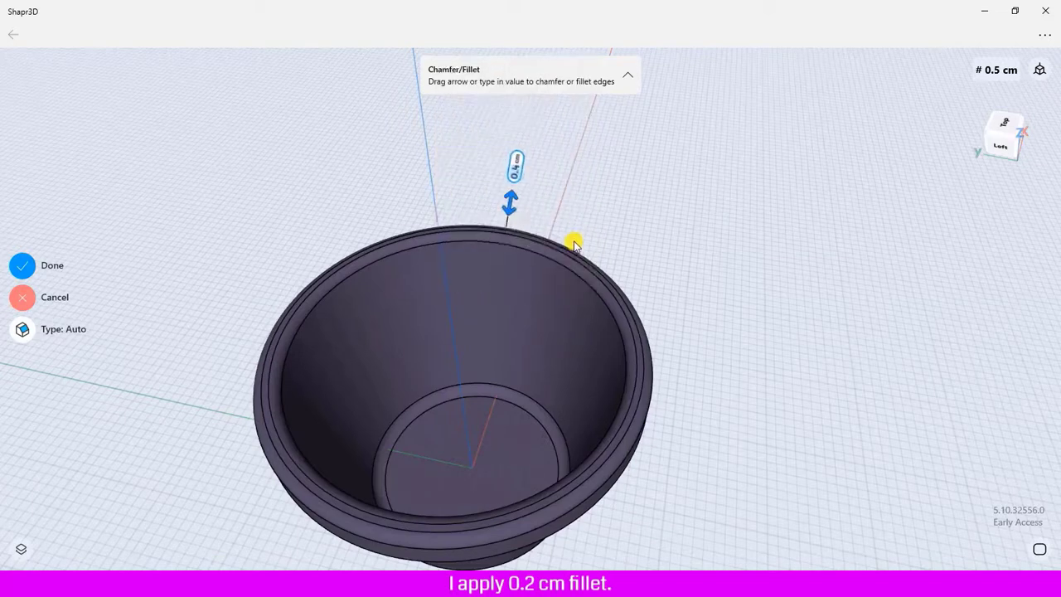
pyautogui.click(25, 267)
pyautogui.scroll(-2, 398, 130)
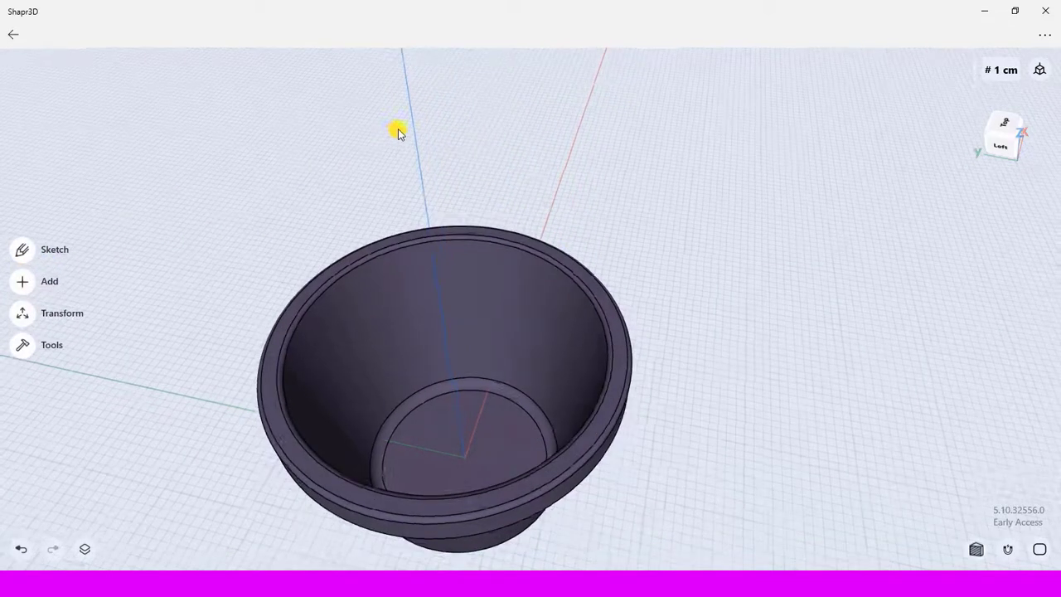
pyautogui.scroll(-1, 586, 368)
# - Orbit to the underside and start a fillet on the lip's two underside edges
pyautogui.moveTo(519, 447)
pyautogui.mouseDown(button='right')
pyautogui.moveTo(533, 362)
pyautogui.moveTo(555, 396)
pyautogui.moveTo(703, 290)
pyautogui.mouseUp(button='right')
pyautogui.scroll(1, 474, 240)
pyautogui.scroll(2, 472, 233)
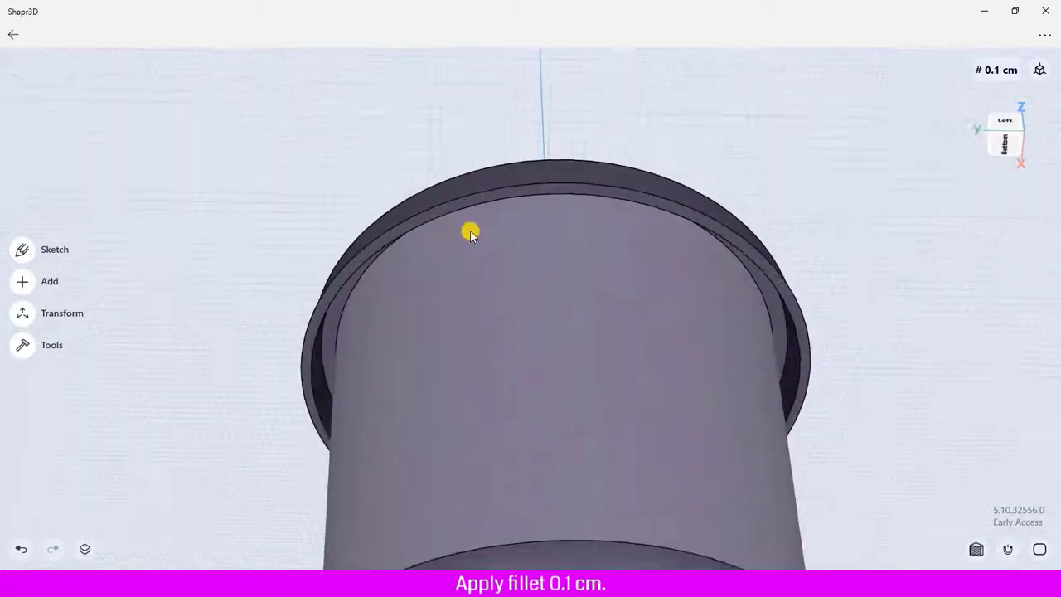
pyautogui.click(20, 353)
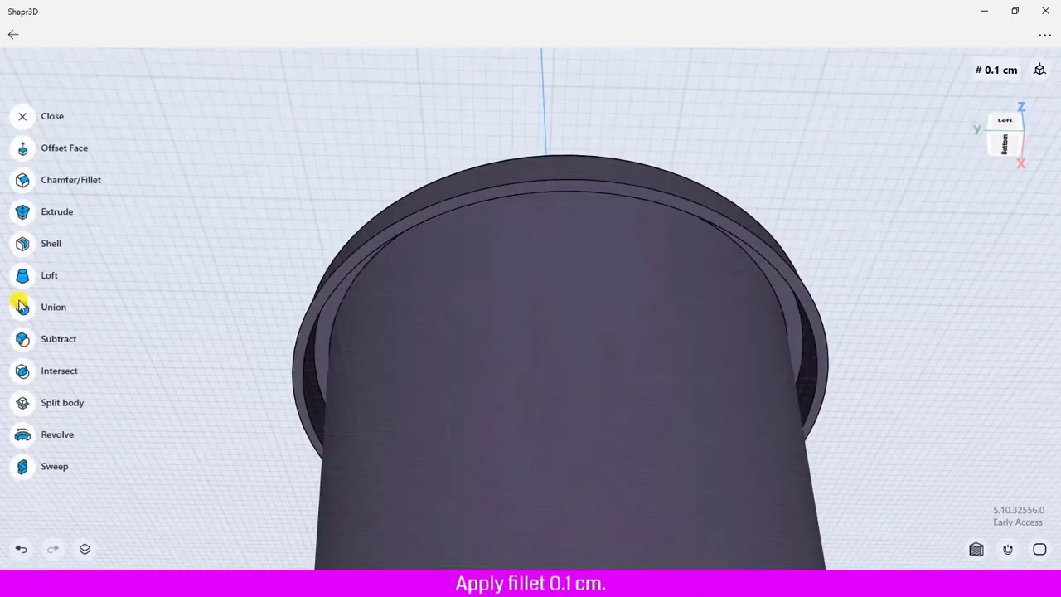
pyautogui.click(23, 189)
pyautogui.scroll(1, 346, 274)
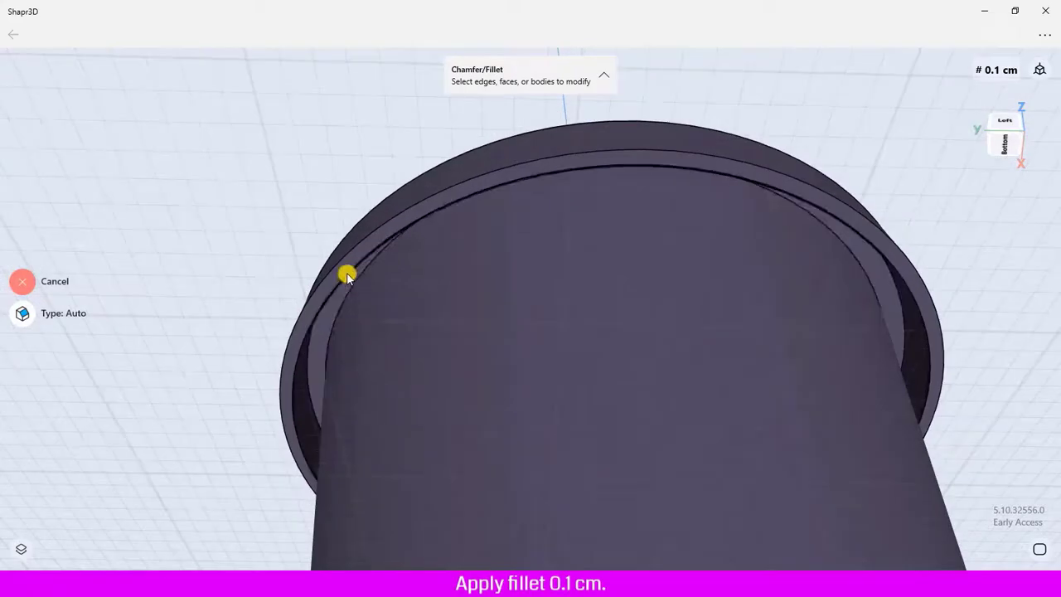
pyautogui.scroll(2, 345, 270)
pyautogui.click(344, 265)
pyautogui.scroll(-3, 296, 185)
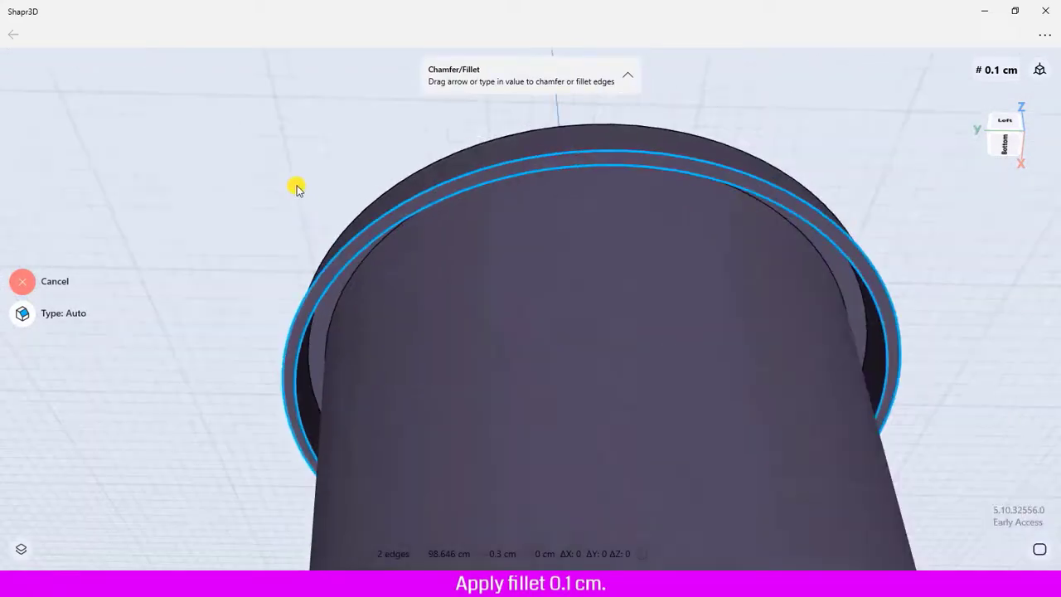
pyautogui.scroll(-2, 289, 184)
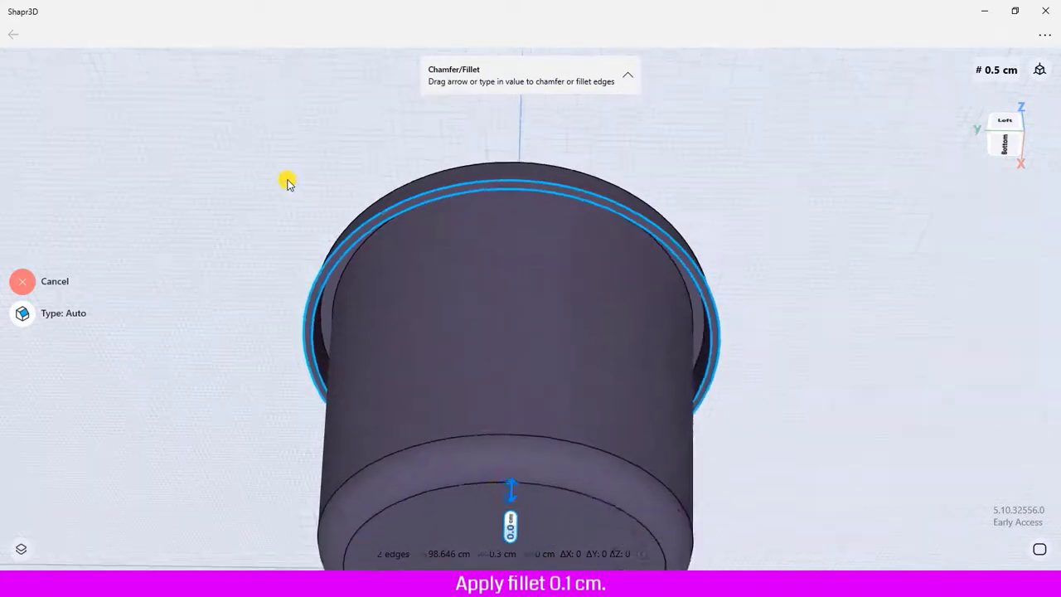
# - Set the lip underside fillet to 0.1 cm and apply it
pyautogui.click(495, 506)
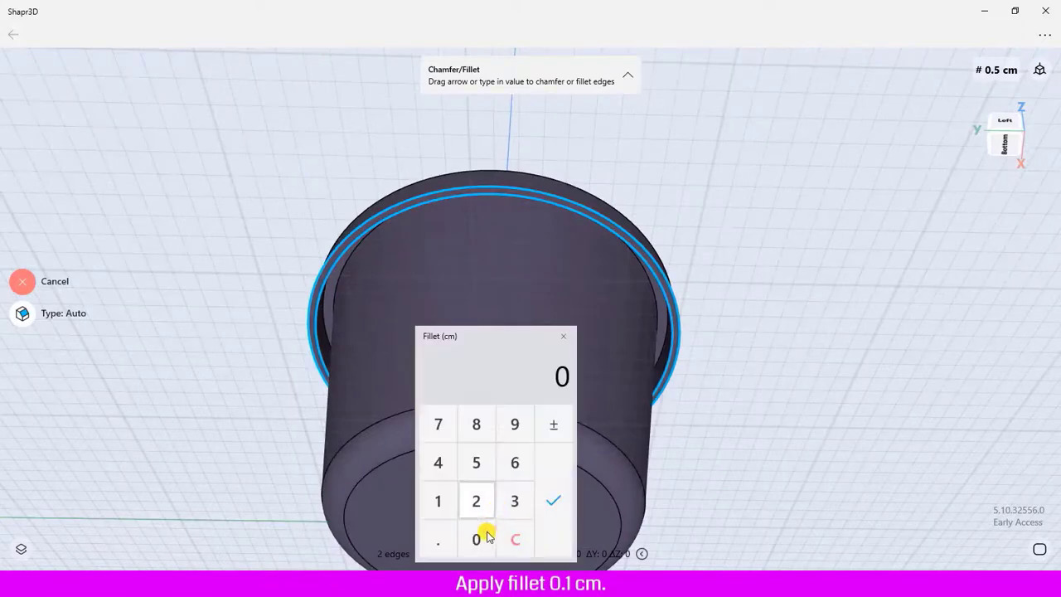
pyautogui.click(437, 539)
pyautogui.click(439, 500)
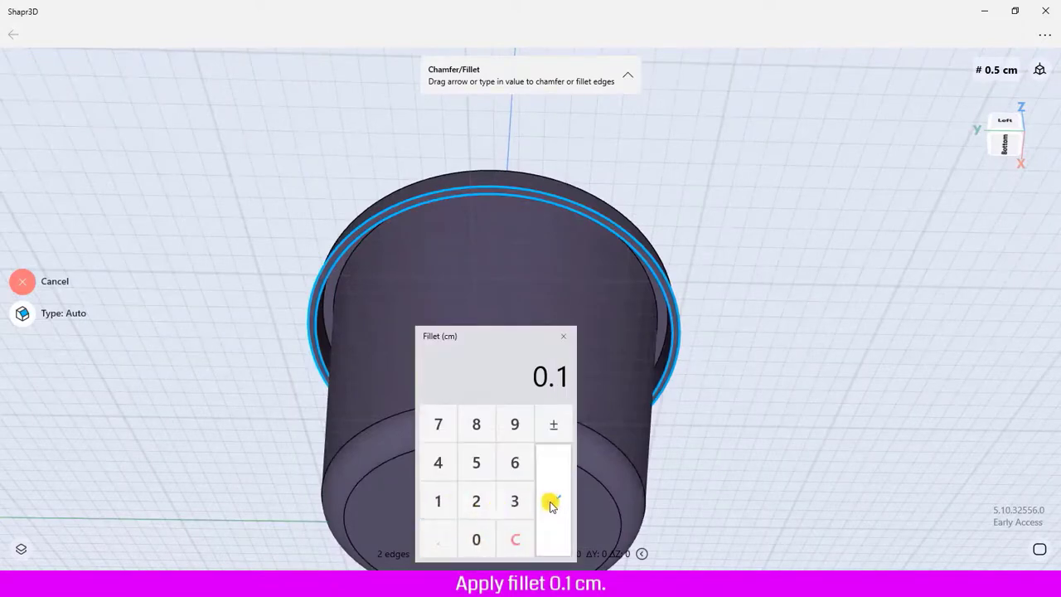
pyautogui.click(553, 501)
pyautogui.moveTo(778, 217); pyautogui.dragTo(815, 315, button='right')
pyautogui.click(29, 270)
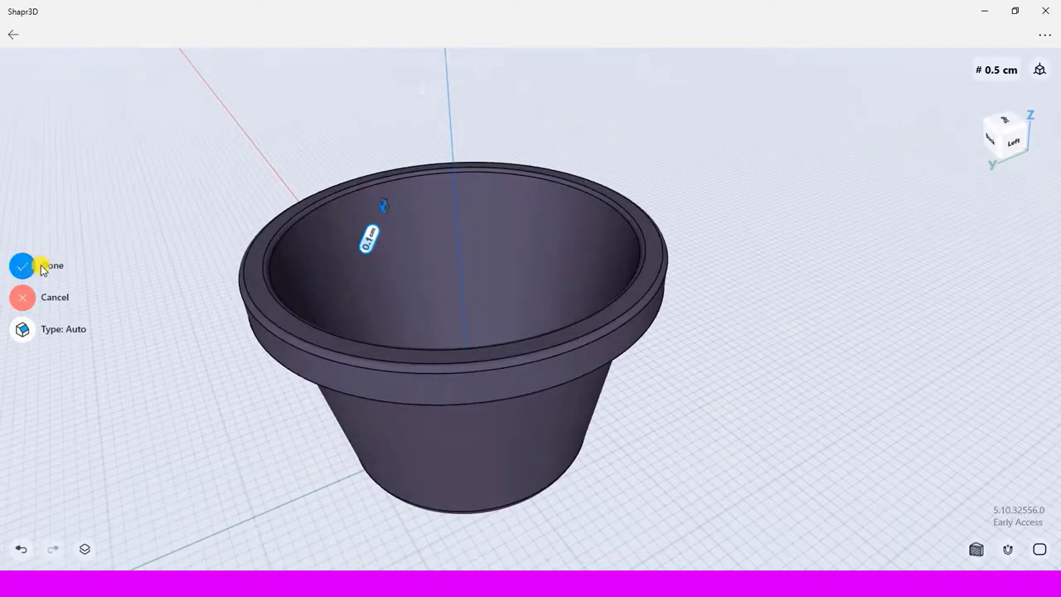
pyautogui.scroll(3, 331, 394)
pyautogui.moveTo(544, 422)
pyautogui.mouseDown(button='right')
pyautogui.moveTo(489, 367)
pyautogui.moveTo(554, 403)
pyautogui.moveTo(551, 422)
pyautogui.mouseUp(button='right')
pyautogui.scroll(-3, 551, 422)
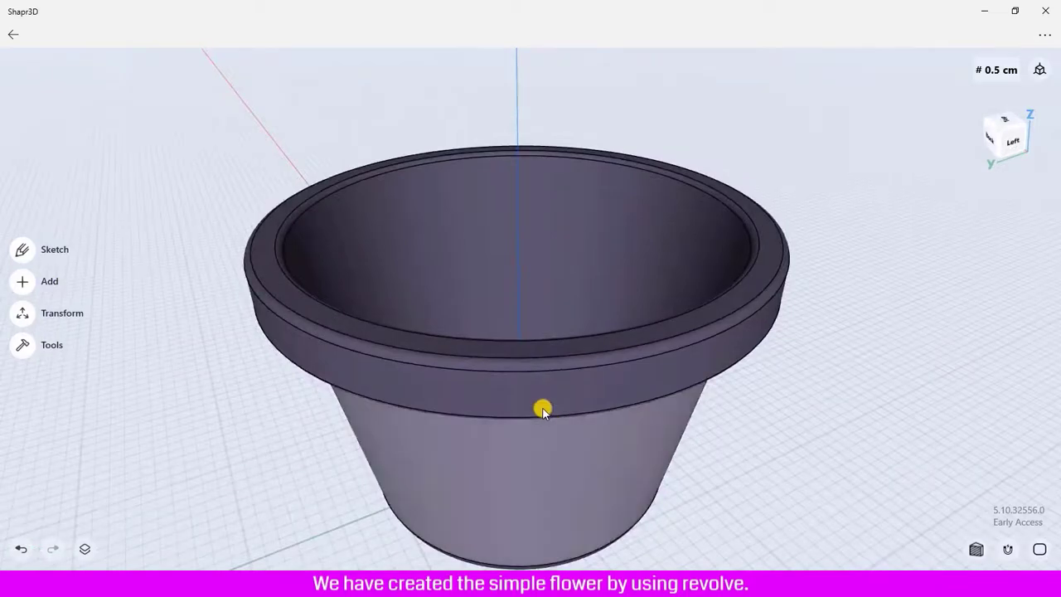
pyautogui.scroll(-2, 542, 407)
pyautogui.moveTo(573, 486); pyautogui.dragTo(547, 479, button='right')
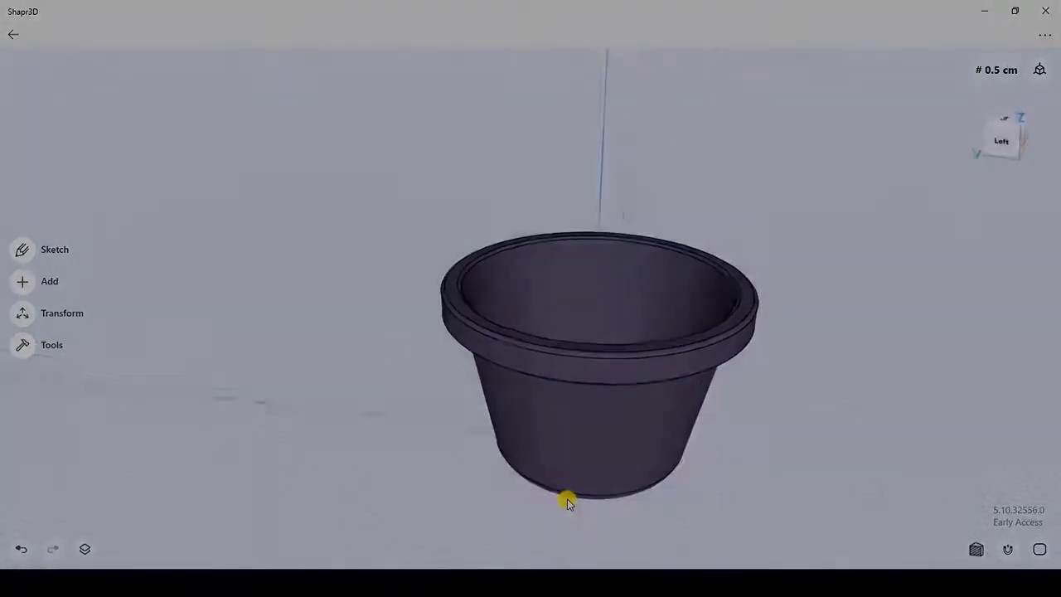